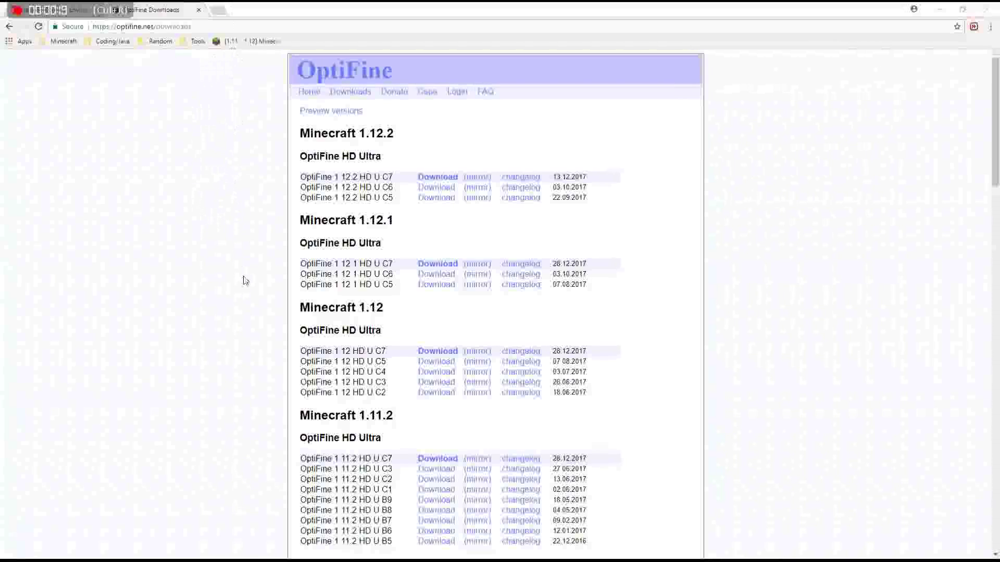
{"action": "scroll", "coordinate": [255, 219], "scroll_direction": "down", "scroll_amount": 2}
{"action": "scroll", "coordinate": [224, 94], "scroll_direction": "up", "scroll_amount": 2}
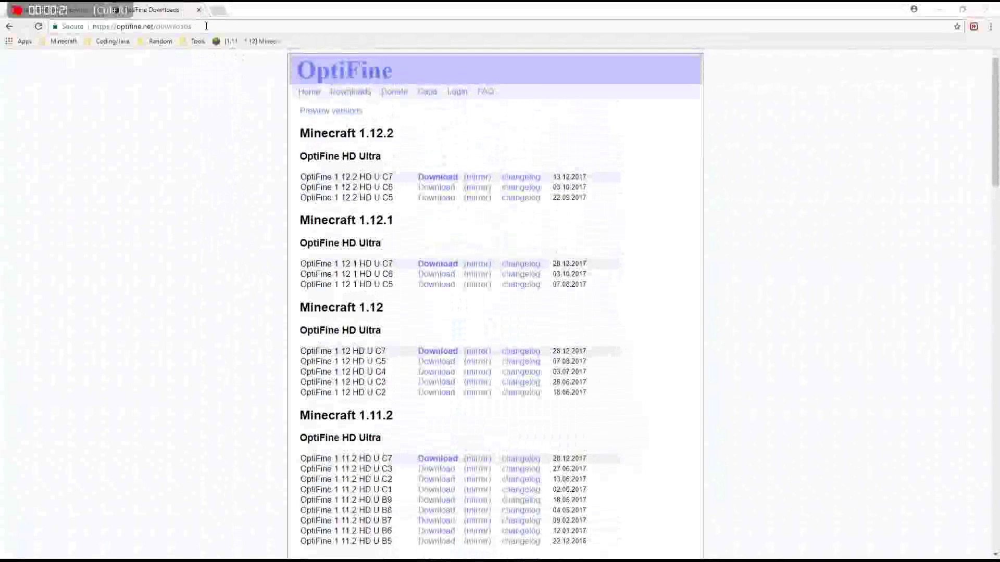
{"action": "left_click", "coordinate": [206, 26]}
{"action": "left_click", "coordinate": [201, 339]}
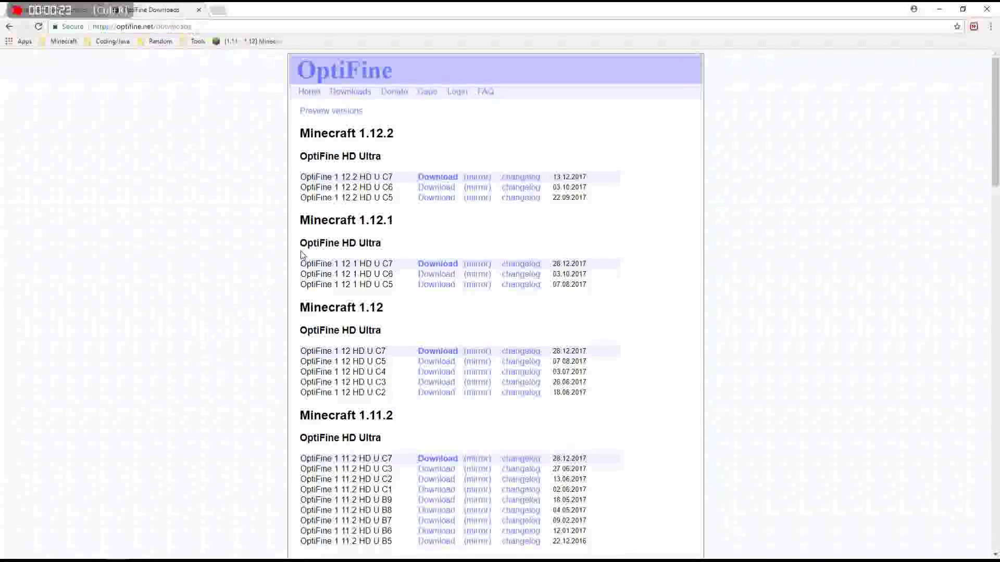
- Download the OptiFine 1.8.9 HD U I3 jar from the Minecraft 1.8.9 section, skipping the ad and keeping the file
{"action": "scroll", "coordinate": [302, 255], "scroll_direction": "down", "scroll_amount": 6}
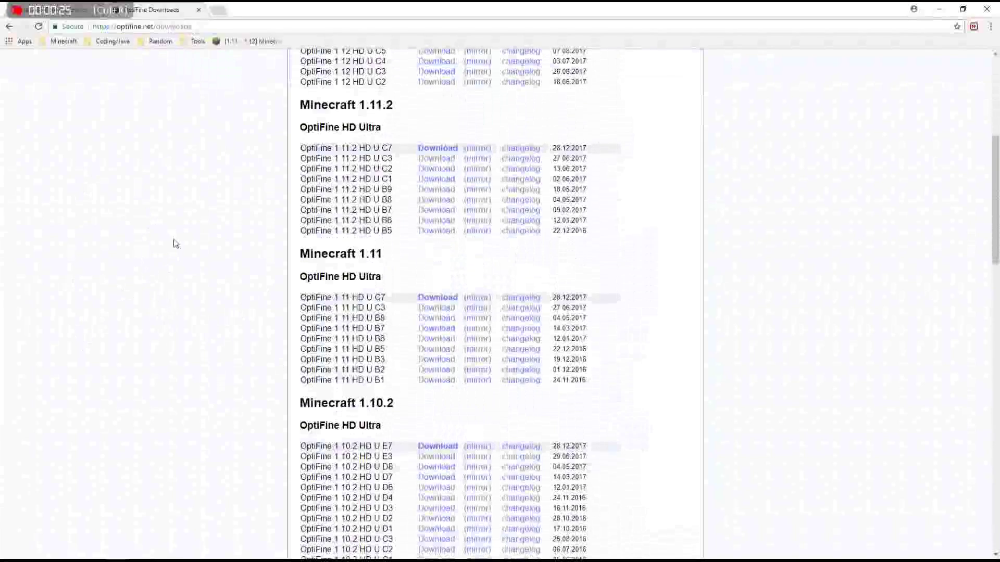
{"action": "scroll", "coordinate": [175, 244], "scroll_direction": "down", "scroll_amount": 10}
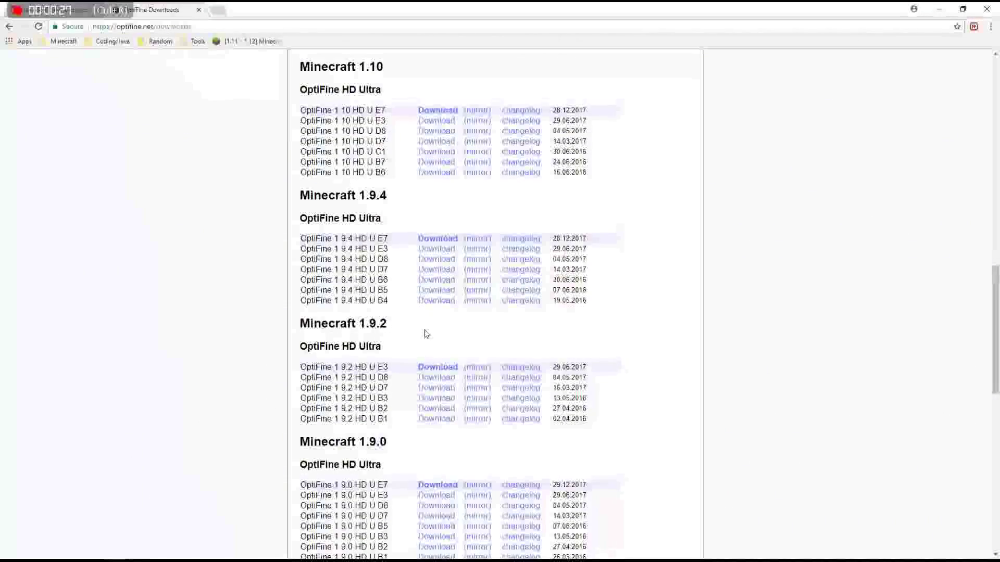
{"action": "scroll", "coordinate": [425, 334], "scroll_direction": "down", "scroll_amount": 7}
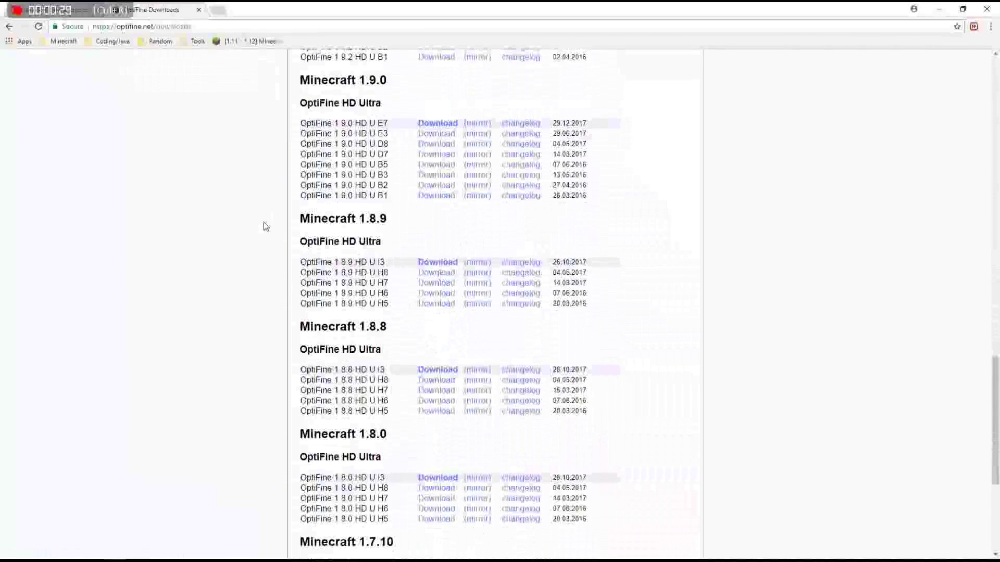
{"action": "left_click_drag", "start_coordinate": [352, 221], "coordinate": [393, 221]}
{"action": "left_click", "coordinate": [410, 271]}
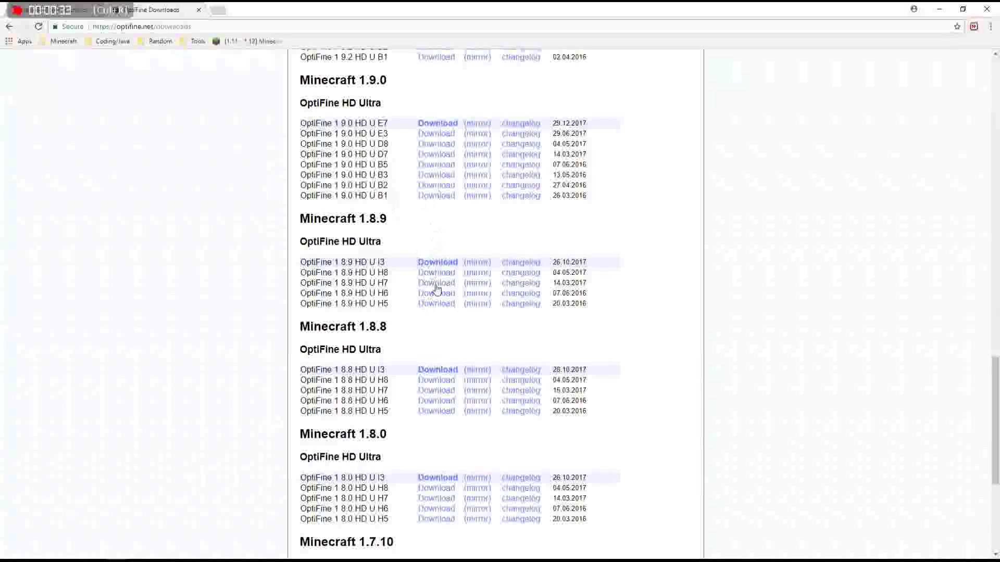
{"action": "left_click", "coordinate": [440, 264]}
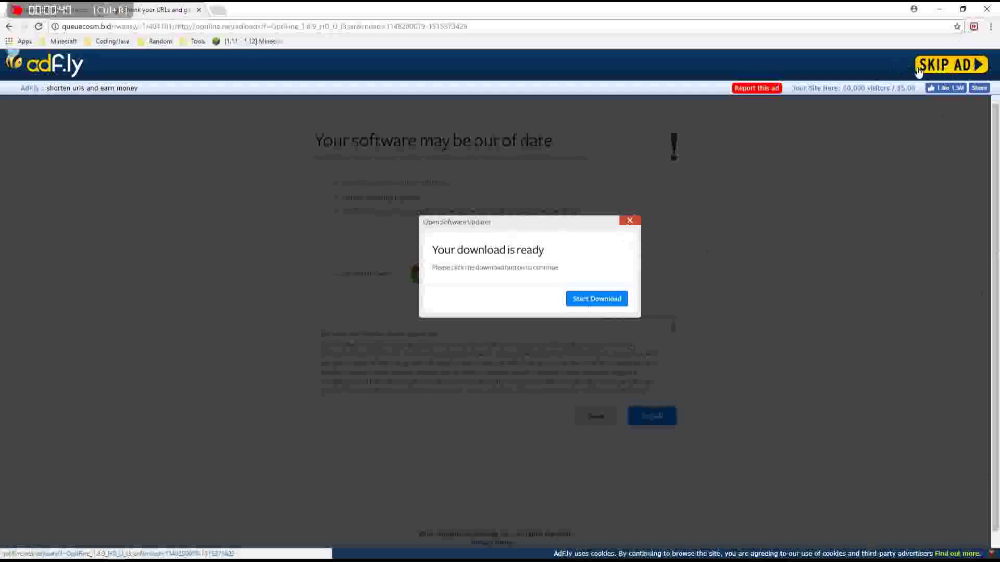
{"action": "left_click", "coordinate": [963, 66]}
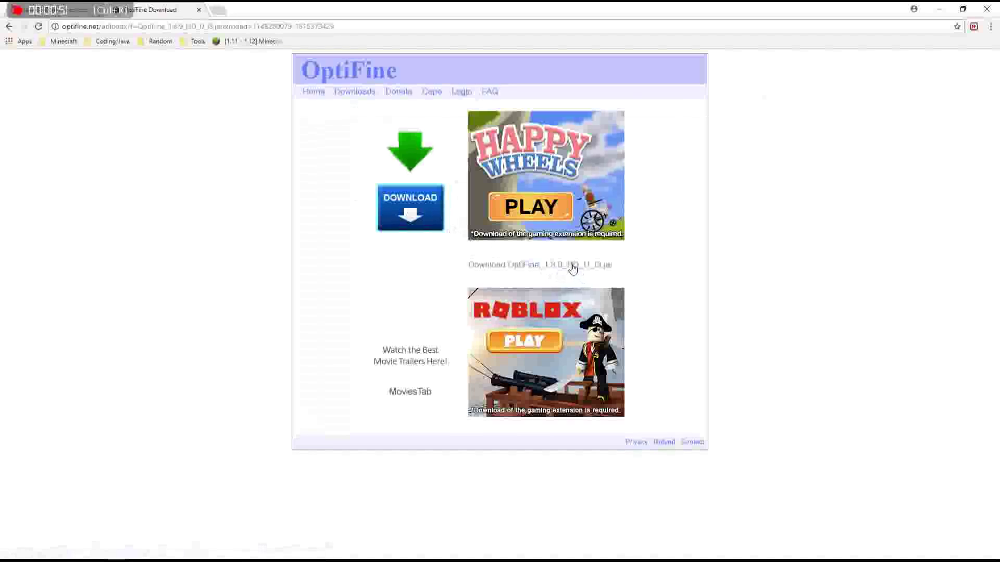
{"action": "left_click", "coordinate": [573, 267]}
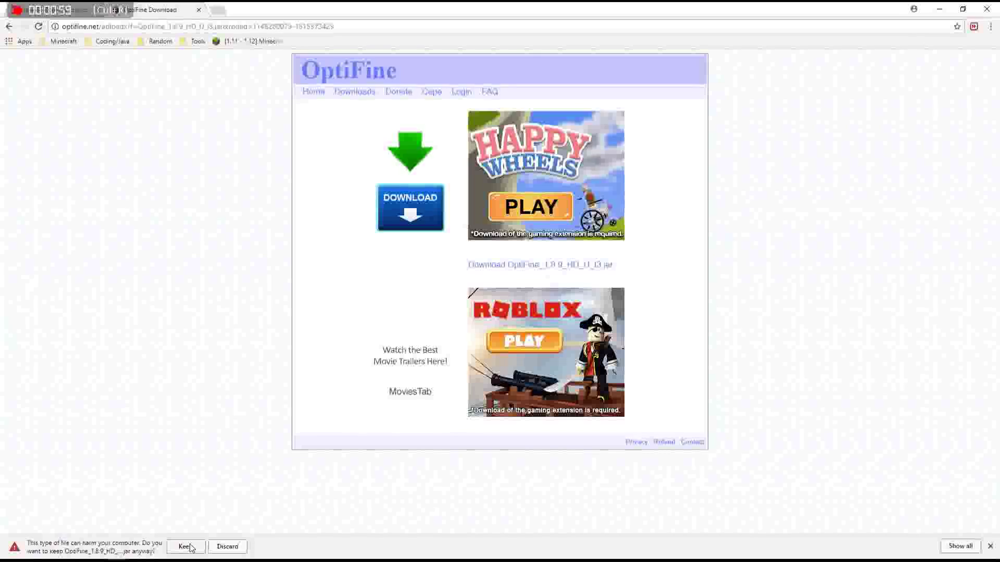
{"action": "left_click", "coordinate": [189, 549]}
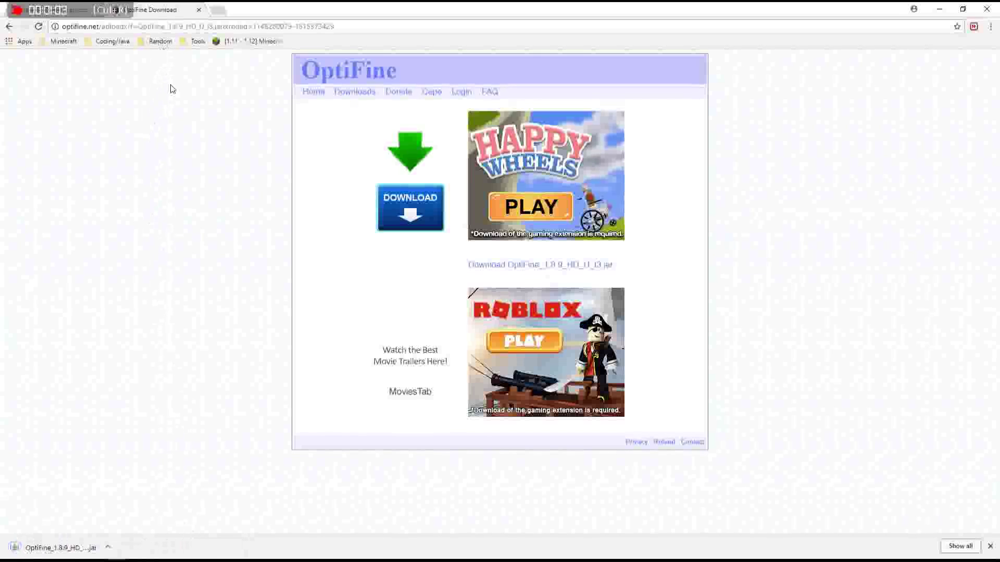
- On Oracle's Java downloads page, accept the Java SE Runtime Environment 8u152 license and start downloading the Windows x64 Offline installer
{"action": "key", "text": "ctrl+shift+Tab"}
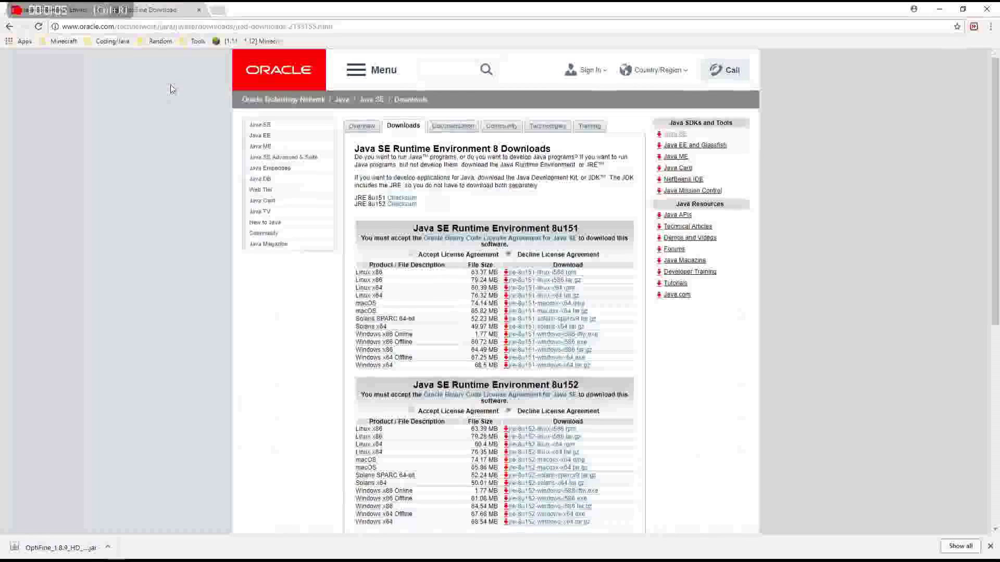
{"action": "left_click", "coordinate": [373, 24]}
{"action": "left_click", "coordinate": [366, 26]}
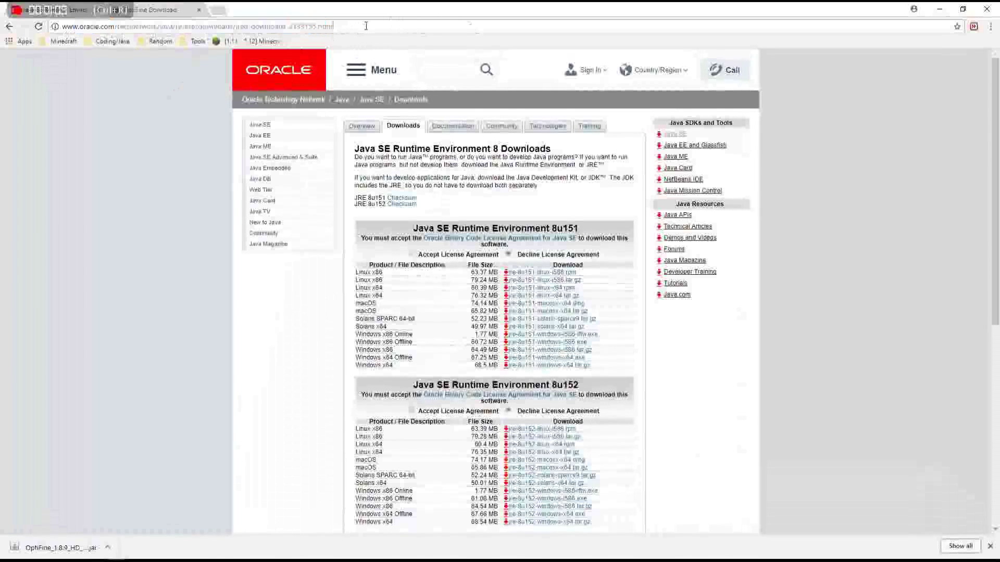
{"action": "scroll", "coordinate": [441, 304], "scroll_direction": "down", "scroll_amount": 2}
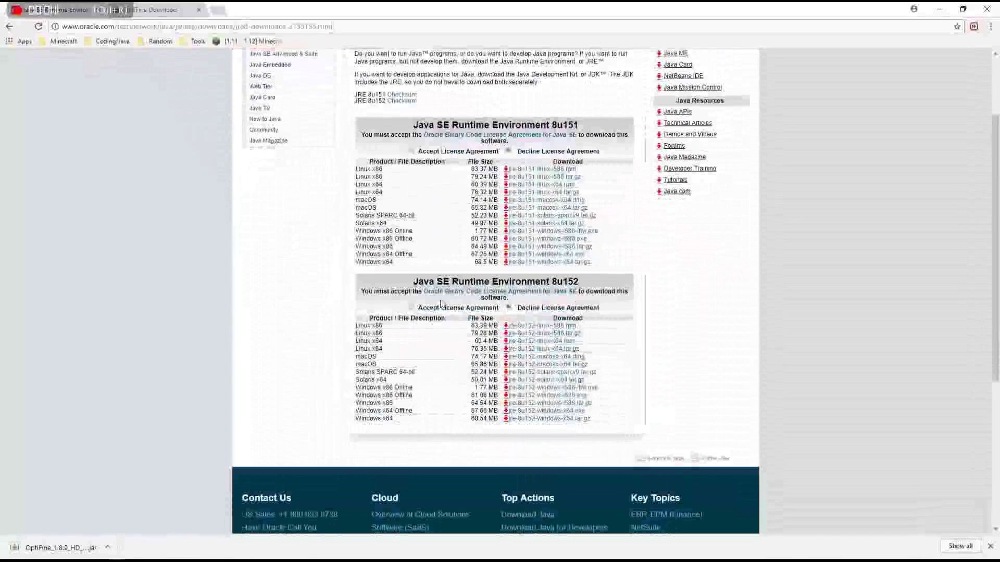
{"action": "left_click", "coordinate": [412, 308]}
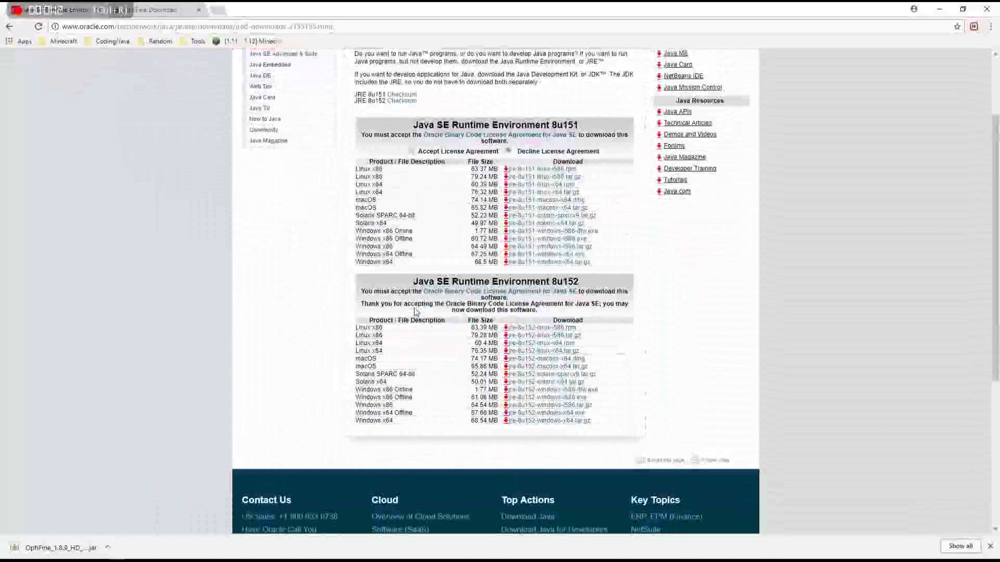
{"action": "left_click", "coordinate": [564, 414]}
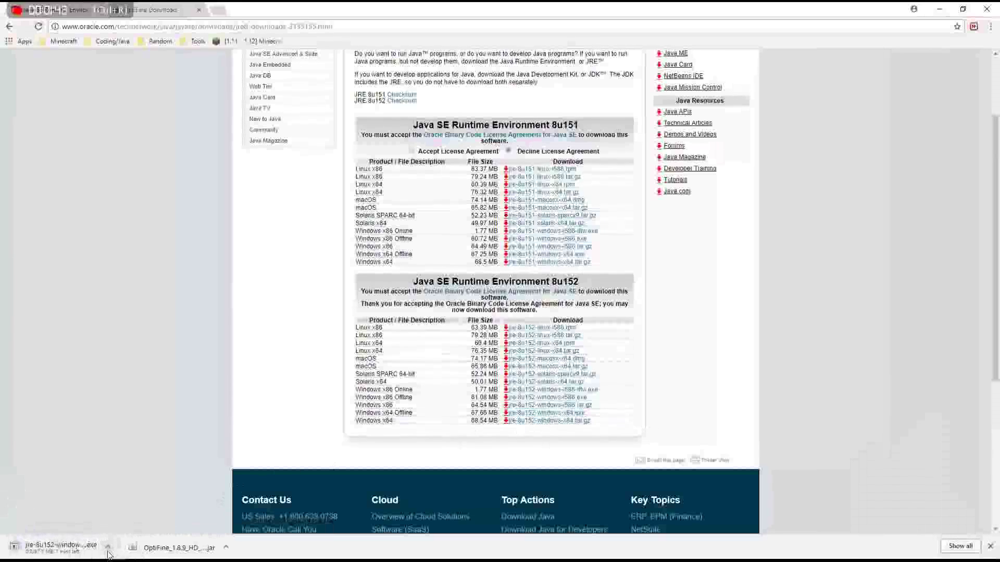
- Cancel the Java installer download and close the browser
{"action": "left_click", "coordinate": [108, 547]}
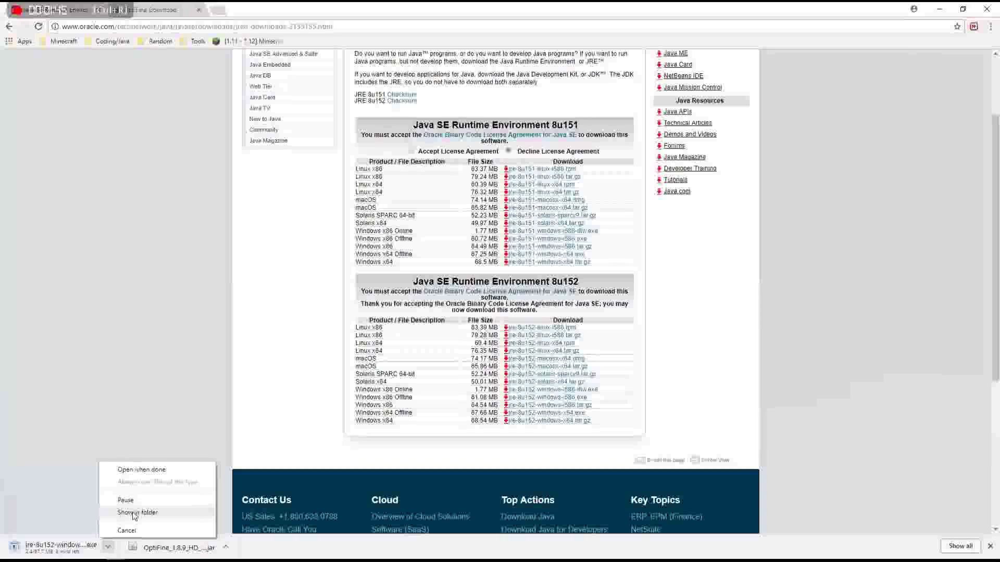
{"action": "left_click", "coordinate": [125, 530]}
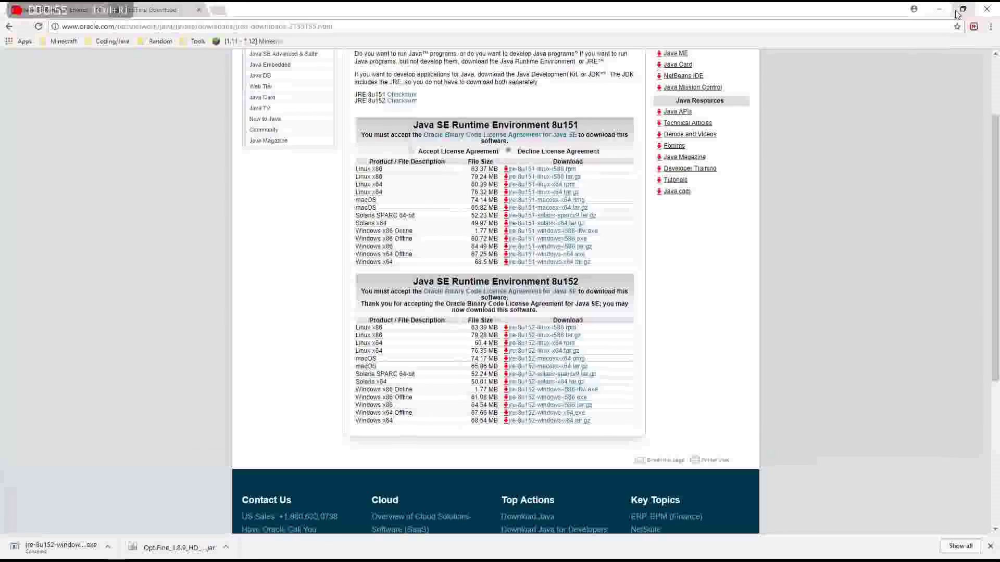
{"action": "left_click", "coordinate": [987, 8]}
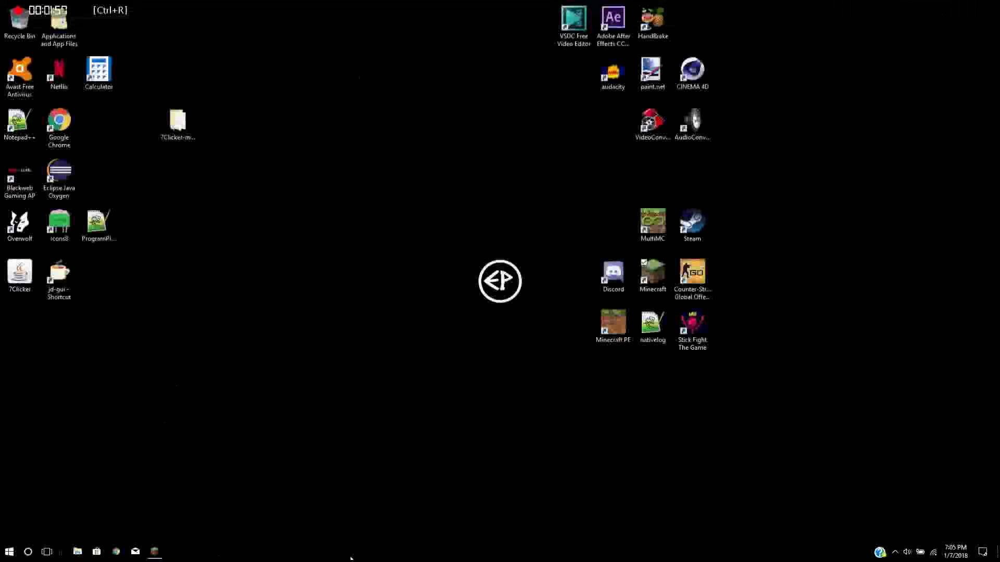
- Switch to the Minecraft Launcher and save a new launch configuration named 1.8.9 that uses release 1.8.9
{"action": "left_click", "coordinate": [154, 552]}
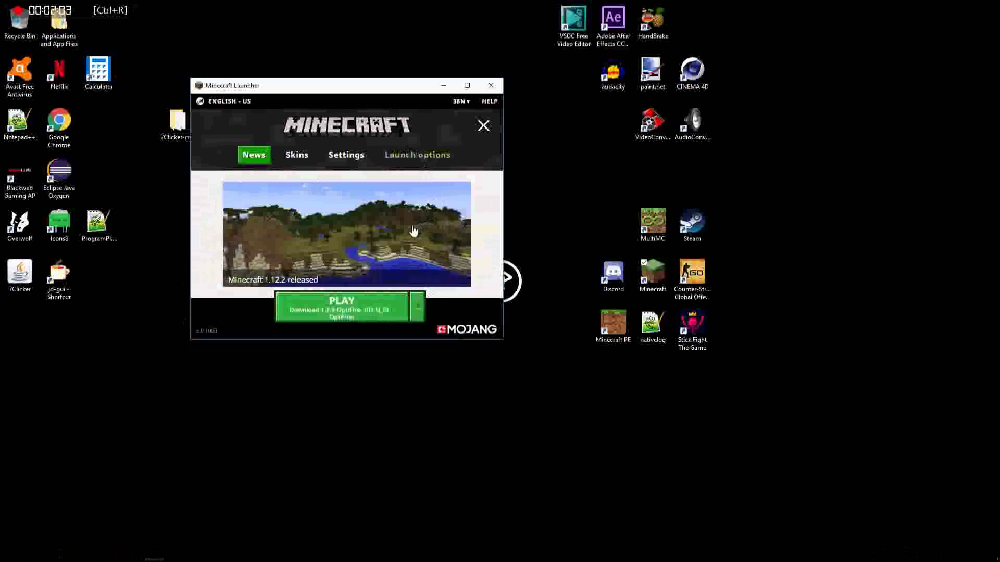
{"action": "left_click", "coordinate": [416, 155]}
{"action": "scroll", "coordinate": [307, 273], "scroll_direction": "down", "scroll_amount": 5}
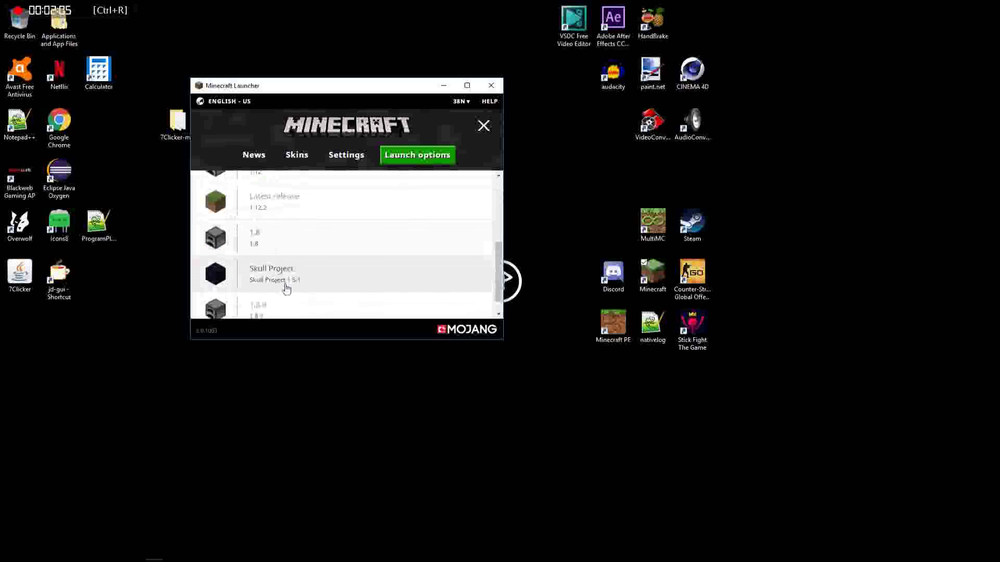
{"action": "scroll", "coordinate": [284, 288], "scroll_direction": "up", "scroll_amount": 8}
{"action": "left_click", "coordinate": [243, 215]}
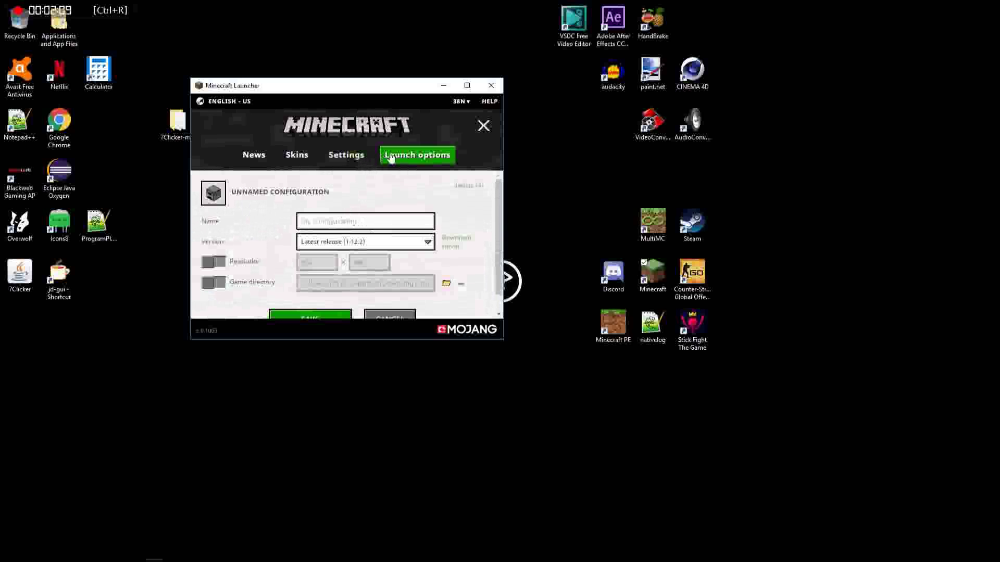
{"action": "left_click", "coordinate": [360, 225]}
{"action": "type", "text": "1.8.9"}
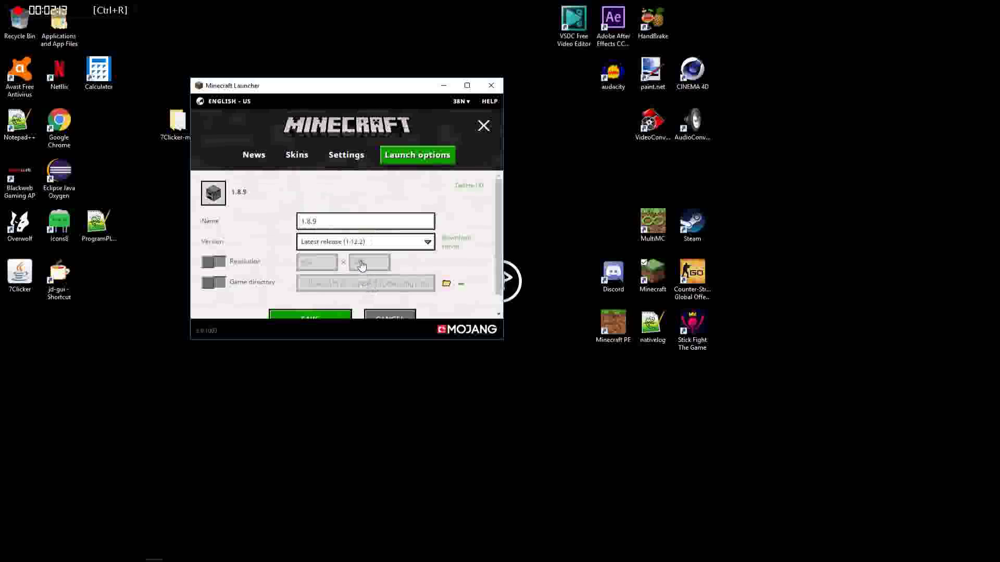
{"action": "left_click", "coordinate": [370, 243]}
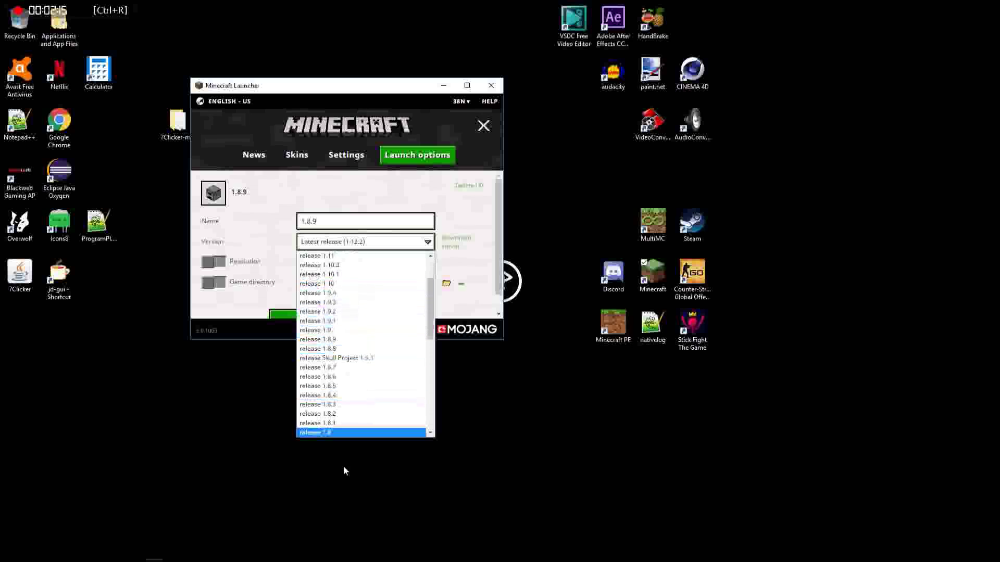
{"action": "left_click", "coordinate": [344, 340]}
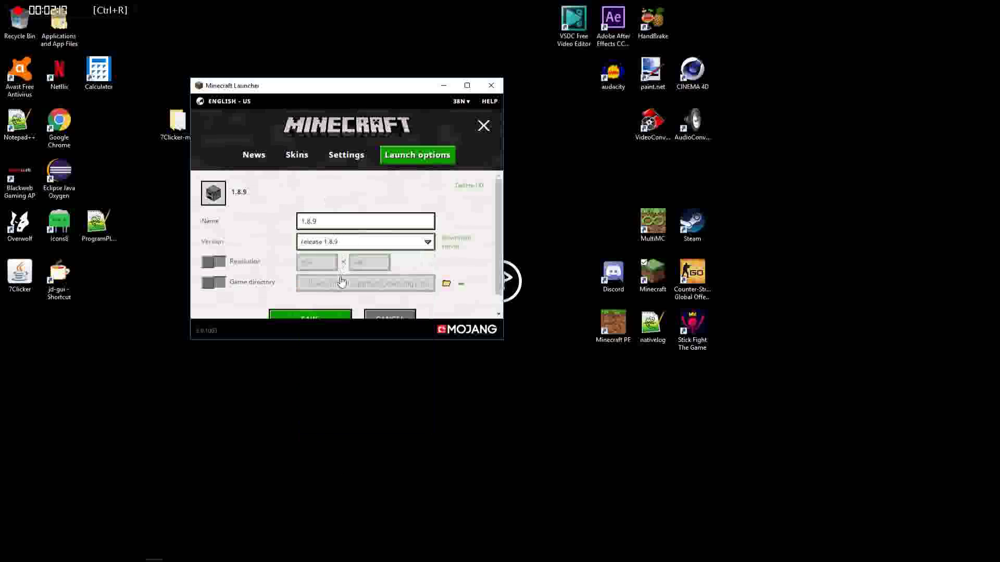
{"action": "left_click", "coordinate": [320, 316]}
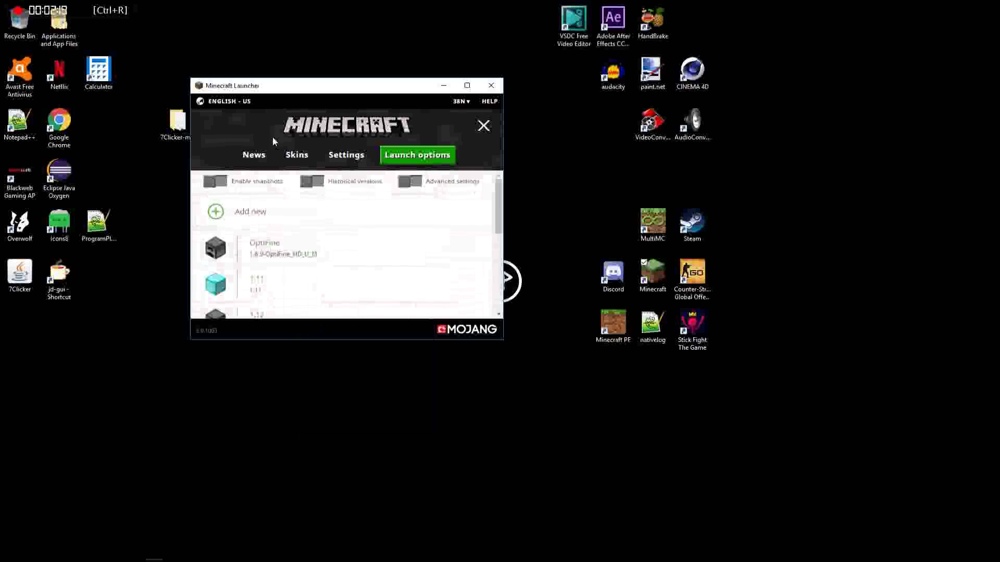
- Launch Minecraft once with the 1.8.9 configuration and quit the game from its title screen
{"action": "left_click", "coordinate": [253, 157]}
{"action": "left_click", "coordinate": [409, 314]}
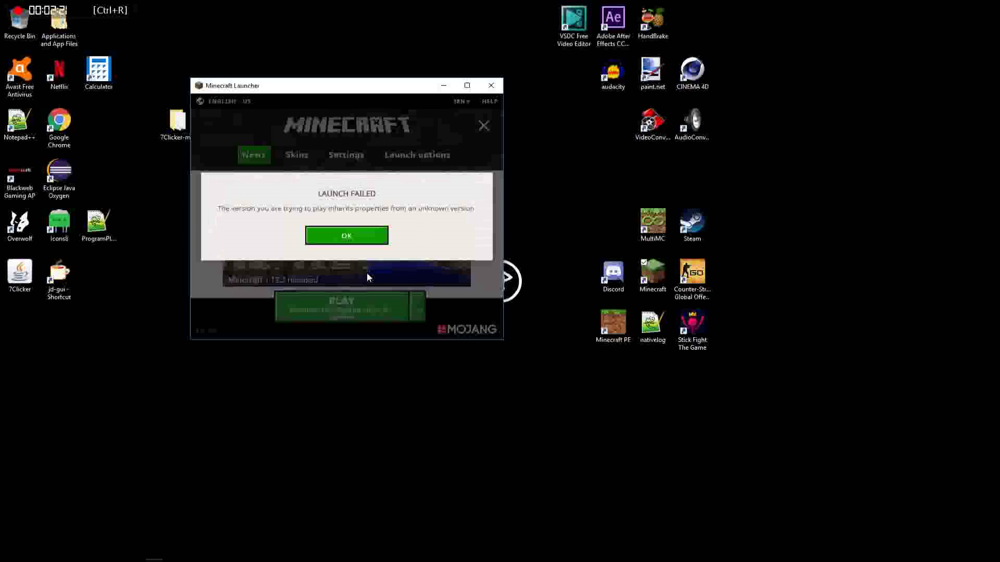
{"action": "left_click", "coordinate": [346, 234]}
{"action": "left_click", "coordinate": [415, 316]}
{"action": "scroll", "coordinate": [364, 235], "scroll_direction": "down", "scroll_amount": 4}
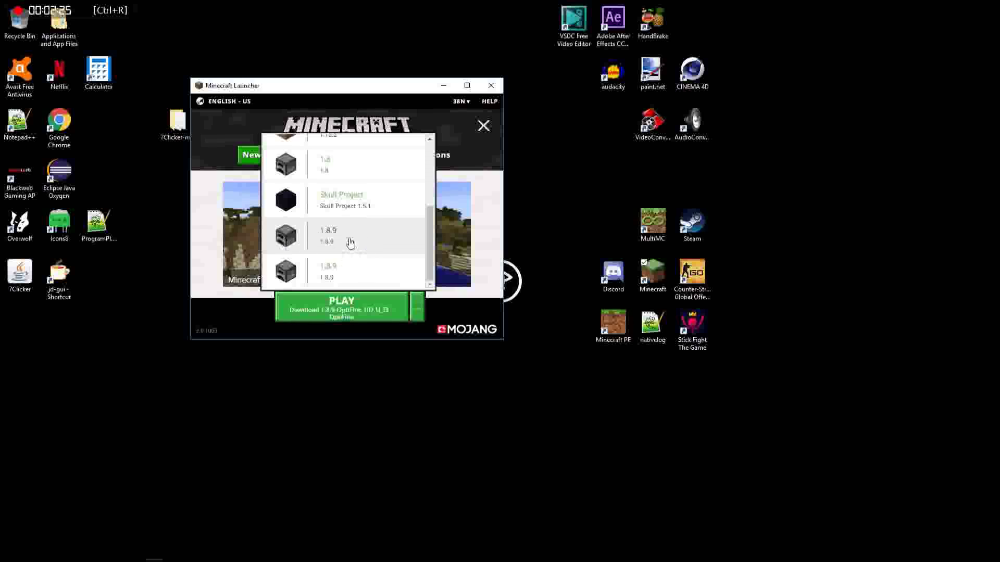
{"action": "left_click", "coordinate": [350, 241]}
{"action": "left_click", "coordinate": [381, 307]}
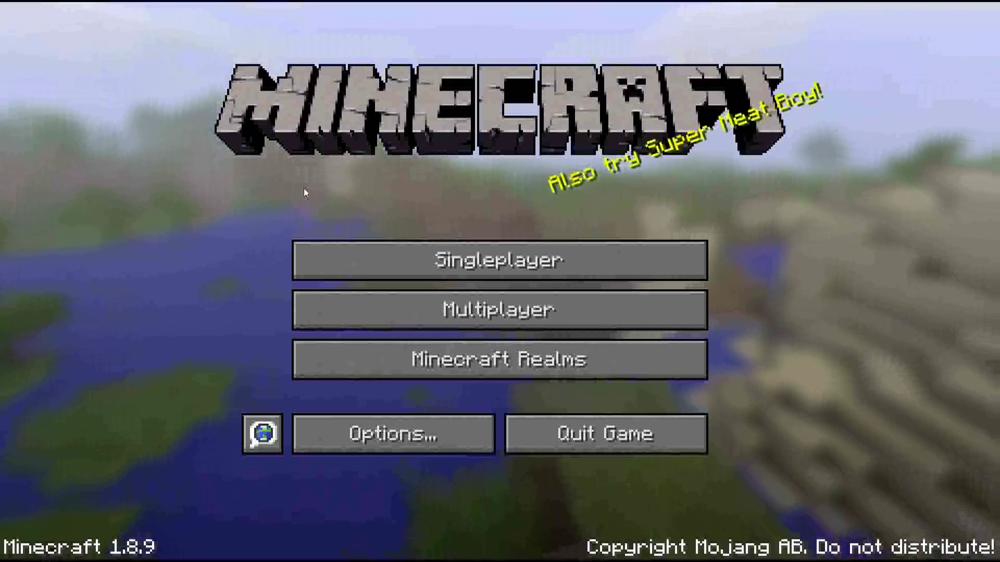
{"action": "left_click", "coordinate": [644, 435]}
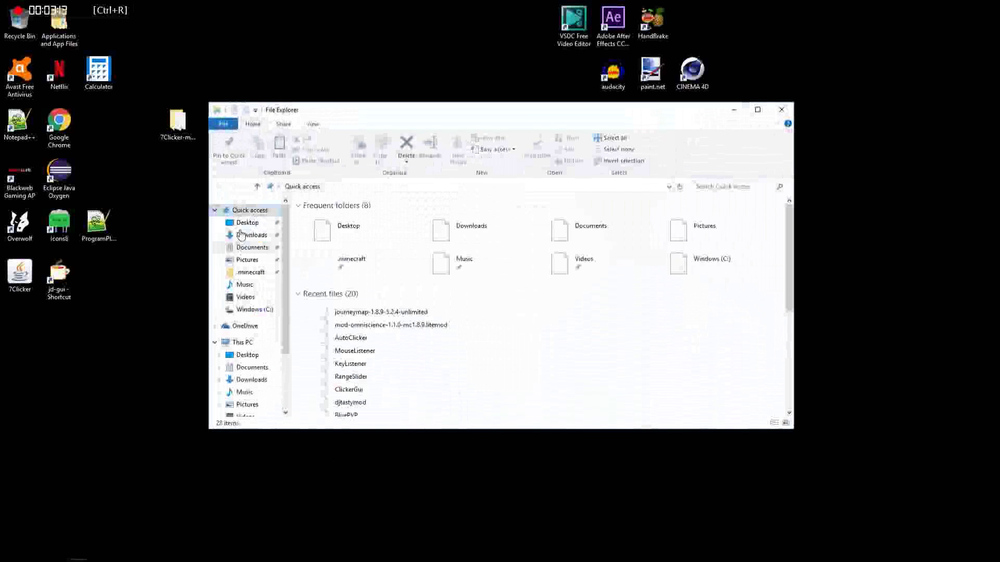
- Open OptiFine_1.8.9_HD_U_I3 from the Downloads folder with Java(TM) Platform SE binary
{"action": "left_click", "coordinate": [245, 235]}
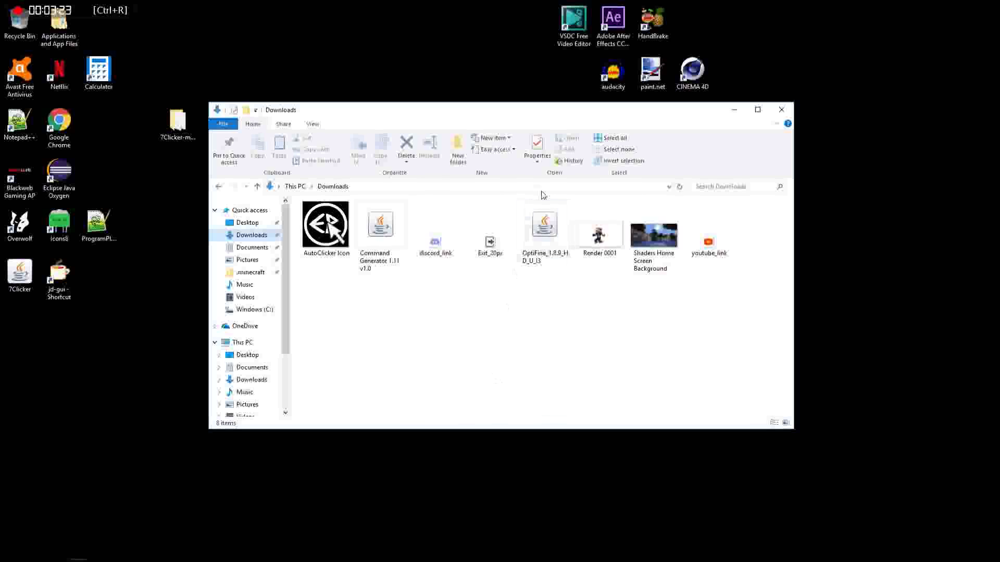
{"action": "right_click", "coordinate": [538, 254]}
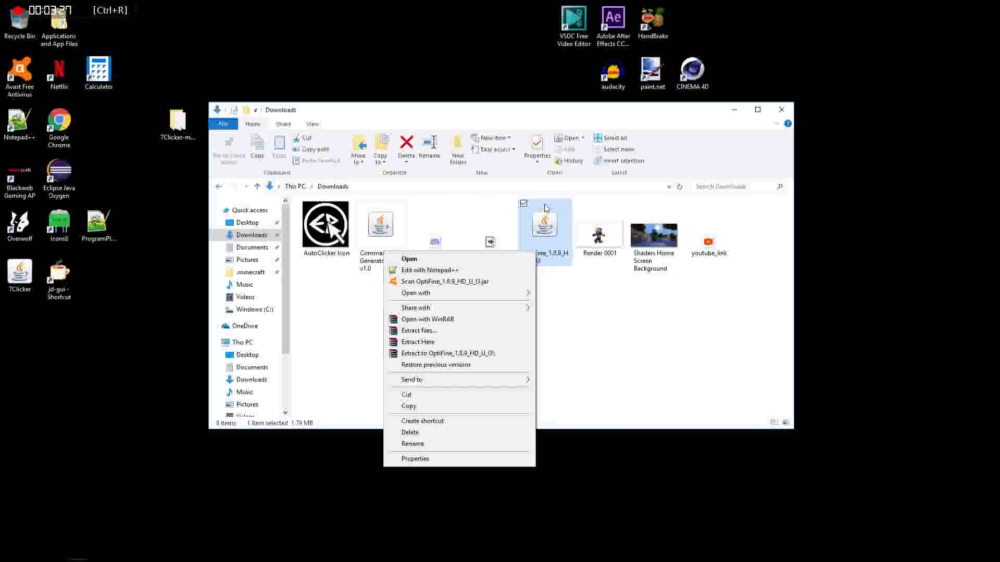
{"action": "mouse_move", "coordinate": [466, 296]}
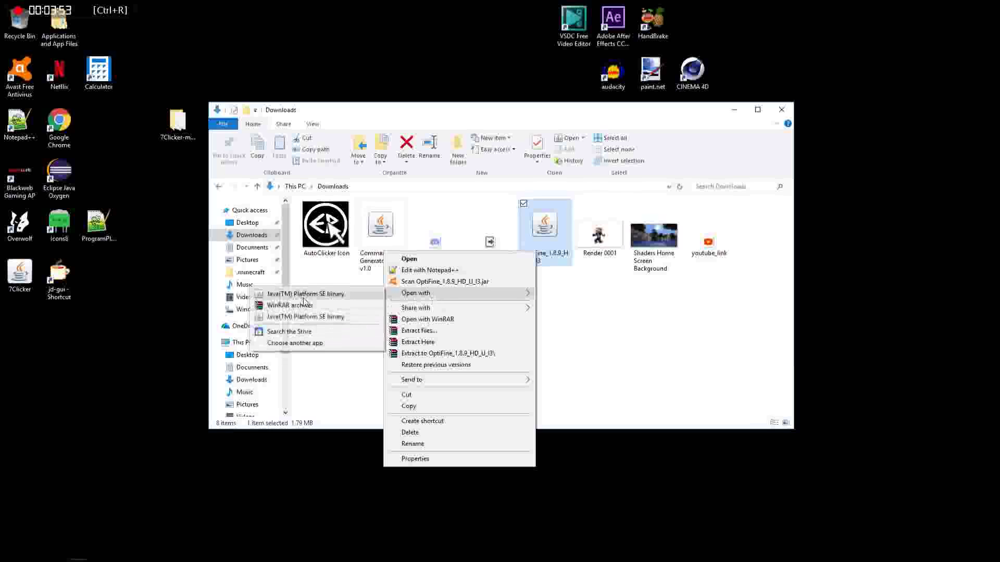
{"action": "left_click", "coordinate": [306, 297]}
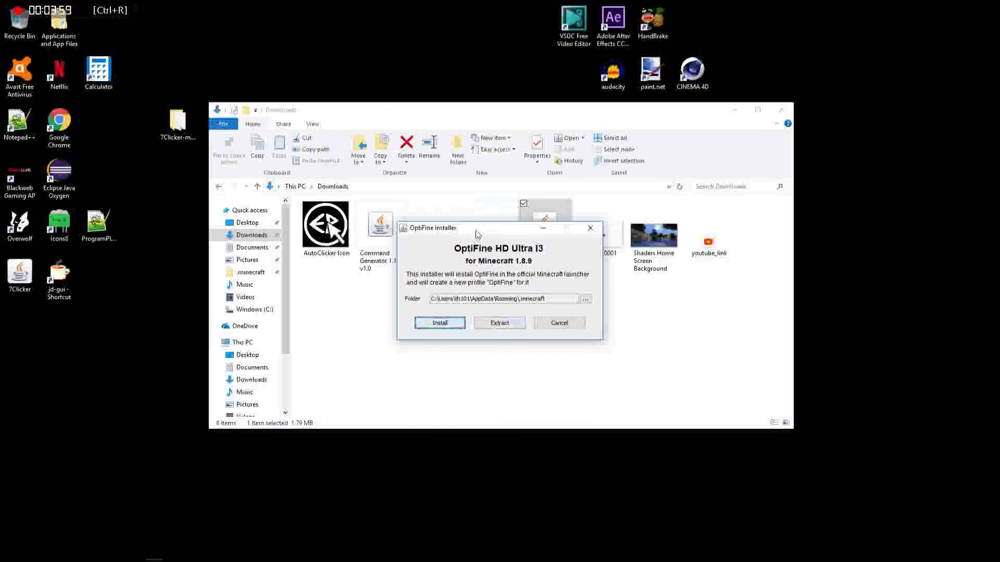
- Minimize File Explorer, install OptiFine HD Ultra I3 into the default .minecraft folder and dismiss the completion message
{"action": "left_click_drag", "start_coordinate": [469, 228], "coordinate": [504, 232]}
{"action": "left_click", "coordinate": [475, 327]}
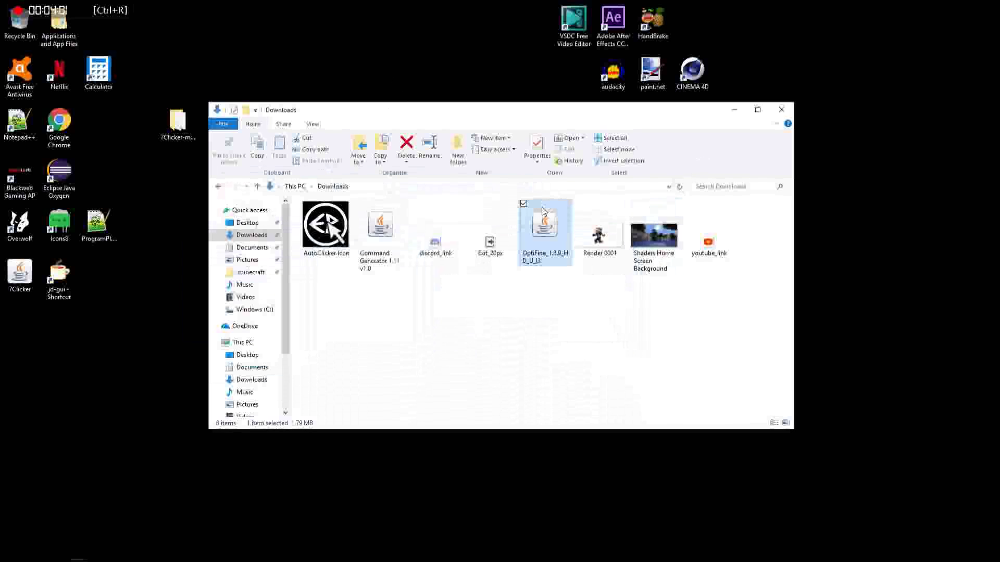
{"action": "right_click", "coordinate": [396, 203]}
{"action": "left_click", "coordinate": [467, 539]}
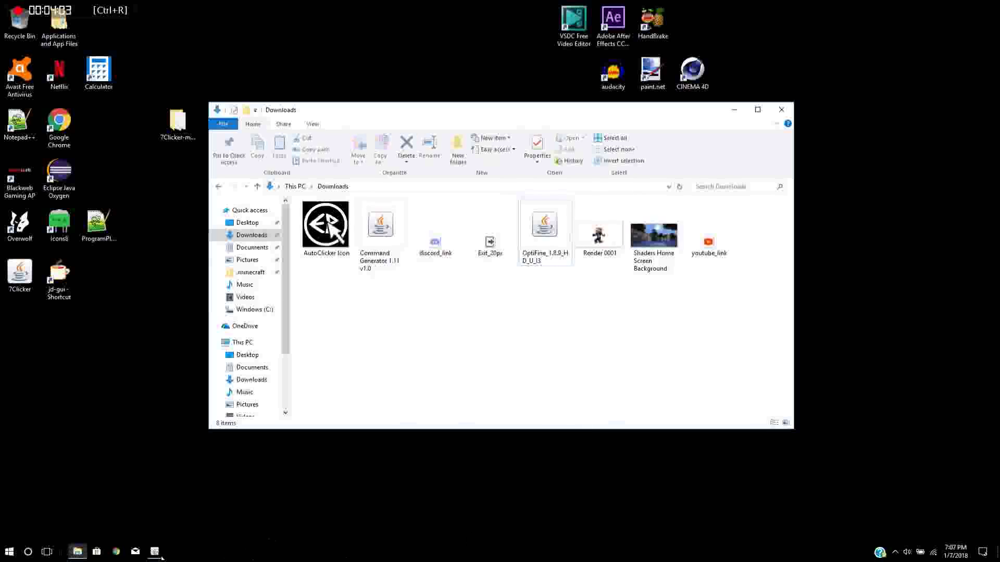
{"action": "left_click", "coordinate": [733, 109]}
{"action": "left_click_drag", "start_coordinate": [542, 232], "coordinate": [467, 220]}
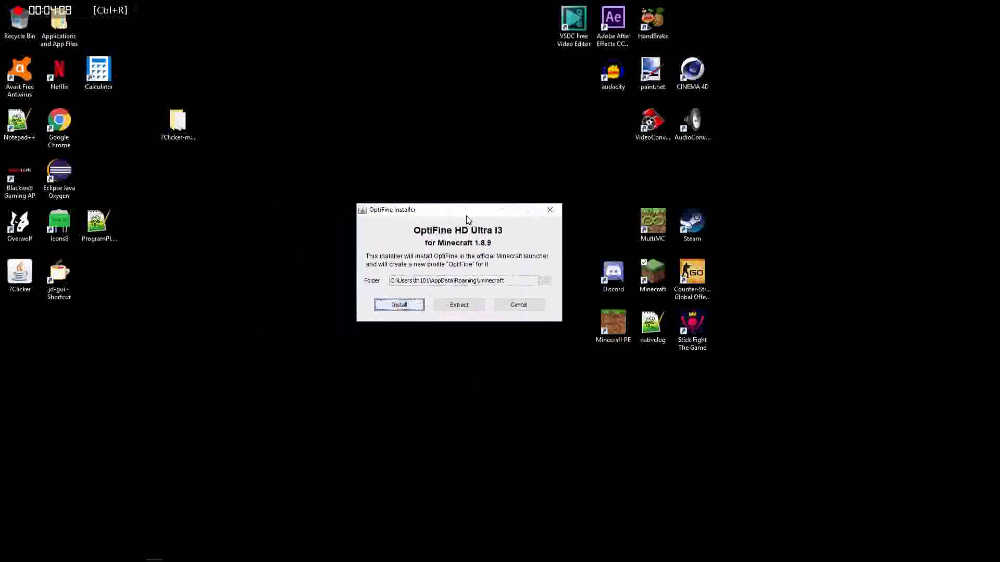
{"action": "left_click", "coordinate": [419, 307]}
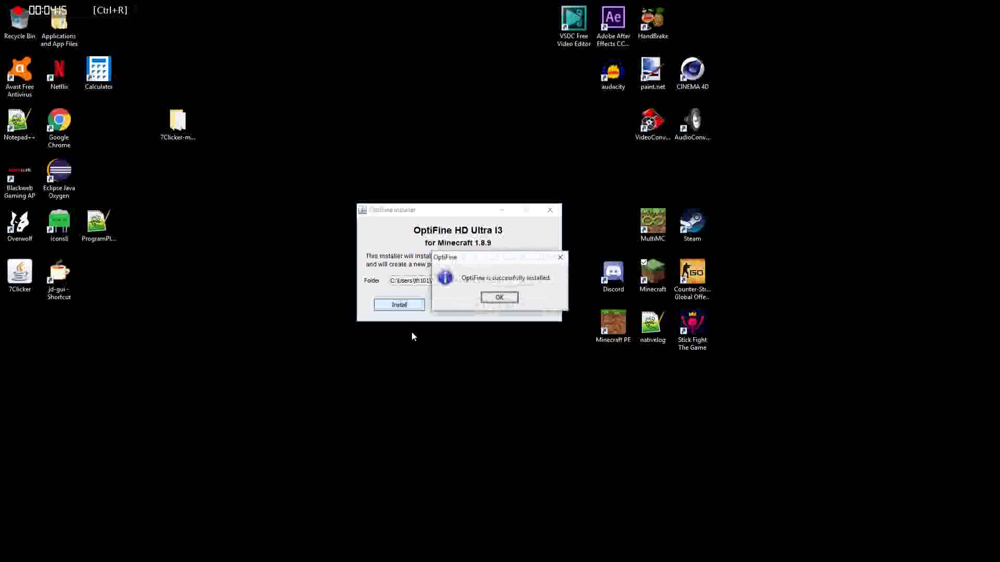
{"action": "left_click", "coordinate": [498, 297]}
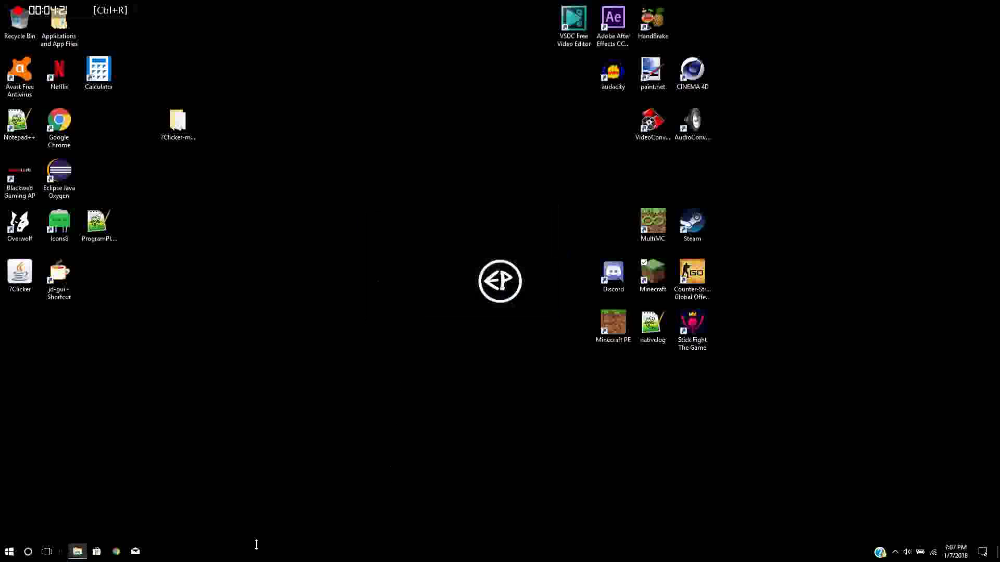
- Delete the OptiFine_1.8.9_HD_U_I3 installer file from the Downloads folder and close File Explorer
{"action": "left_click", "coordinate": [77, 553]}
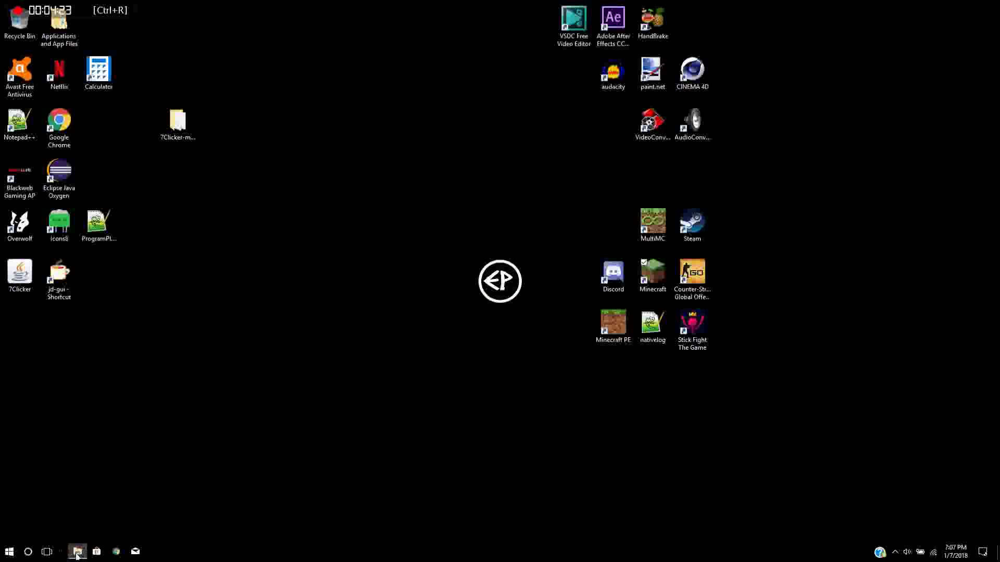
{"action": "right_click", "coordinate": [528, 225]}
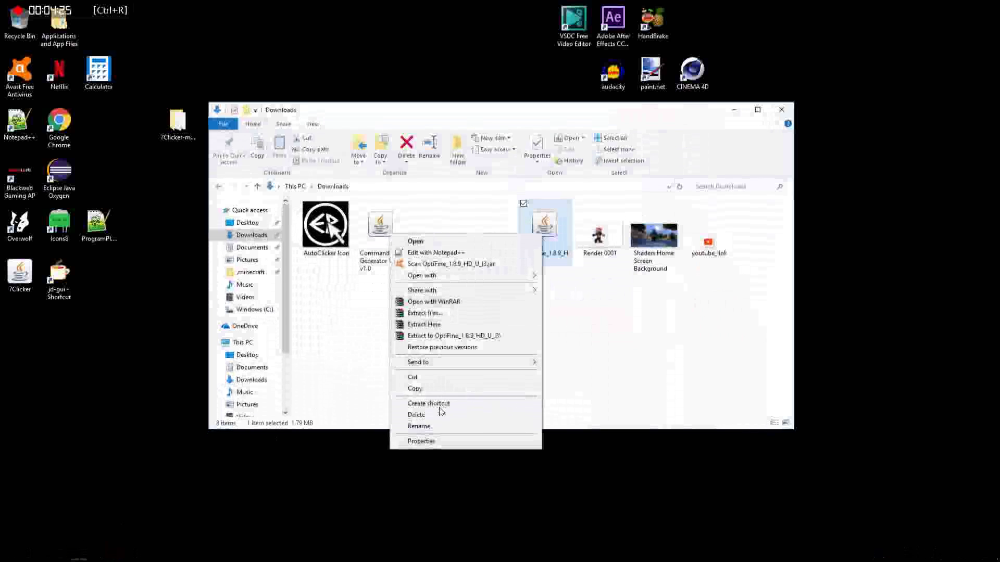
{"action": "left_click", "coordinate": [417, 415]}
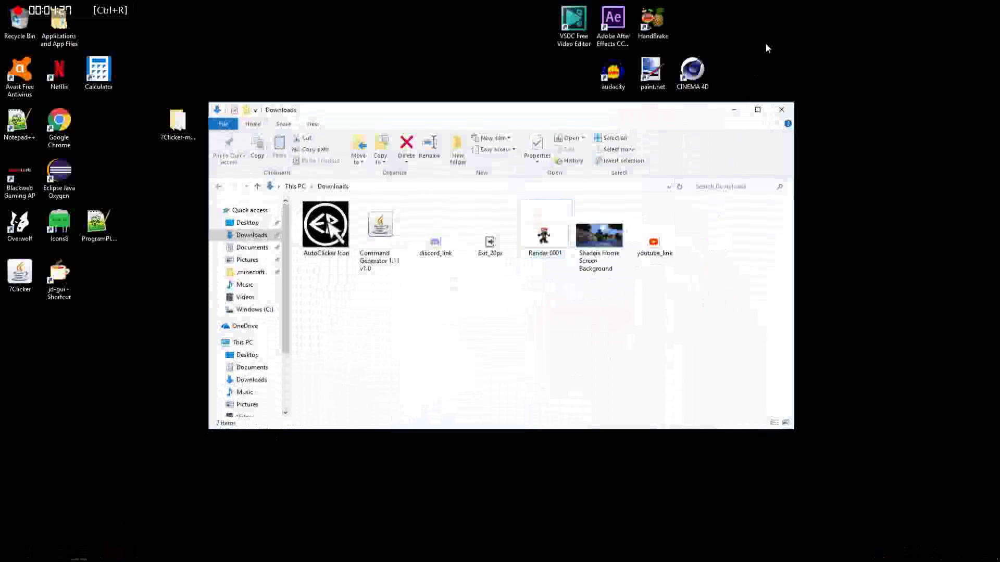
{"action": "left_click", "coordinate": [781, 109]}
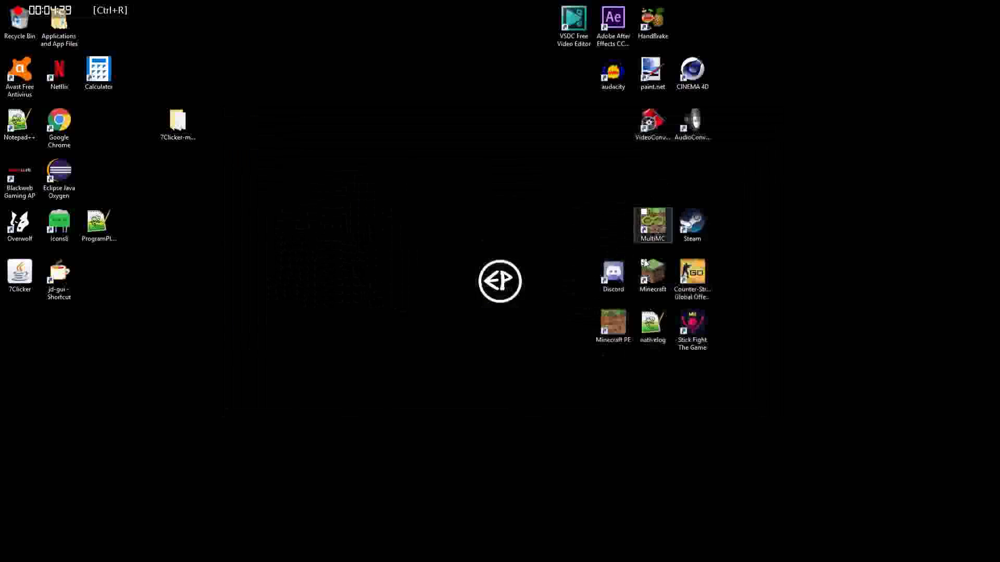
- Switch to the Minecraft Launcher and start the game with the OptiFine profile, version 1.8.9-OptiFine_HD_U_I3
{"action": "double_click", "coordinate": [653, 275]}
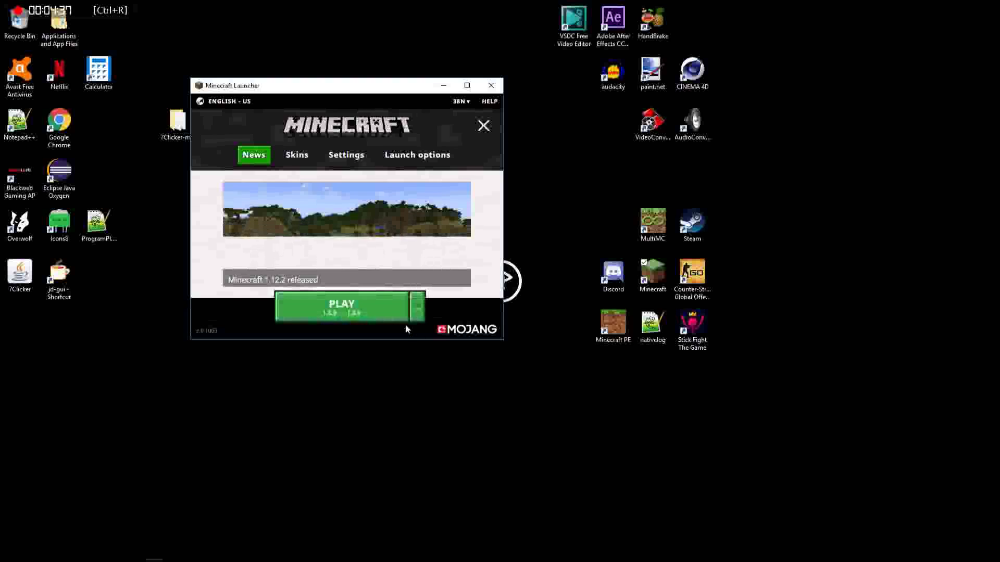
{"action": "left_click", "coordinate": [416, 307]}
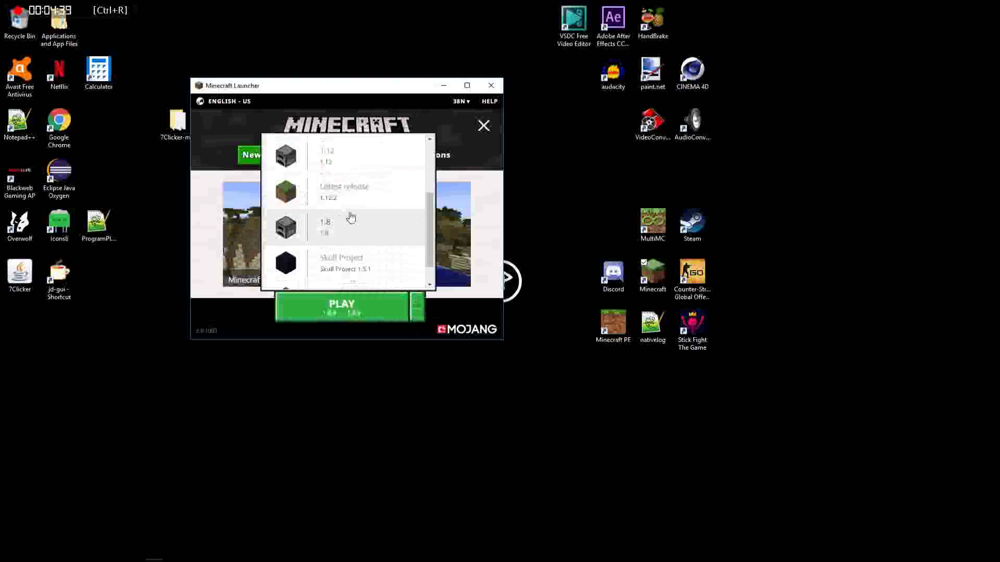
{"action": "scroll", "coordinate": [351, 218], "scroll_direction": "up", "scroll_amount": 3}
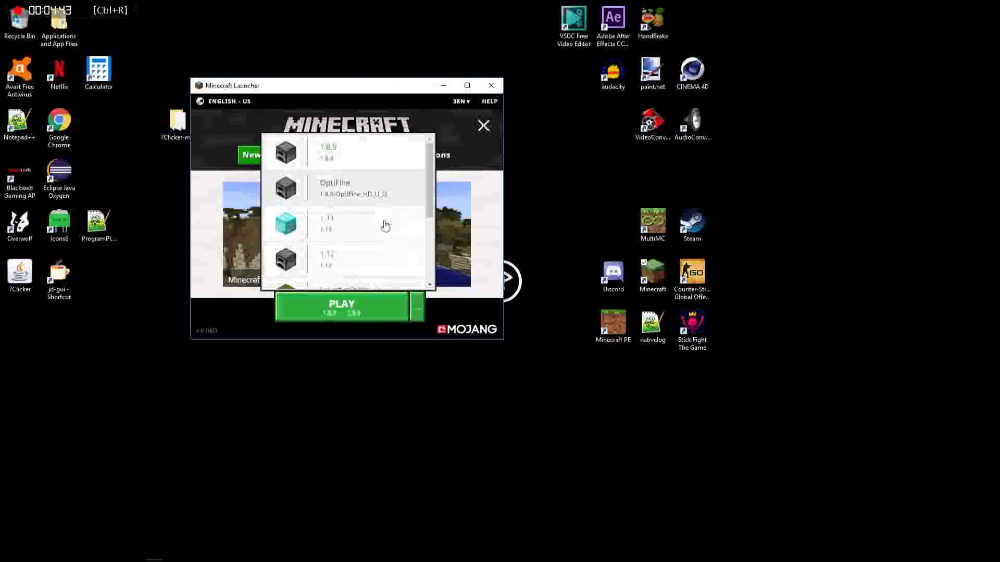
{"action": "scroll", "coordinate": [384, 260], "scroll_direction": "down", "scroll_amount": 5}
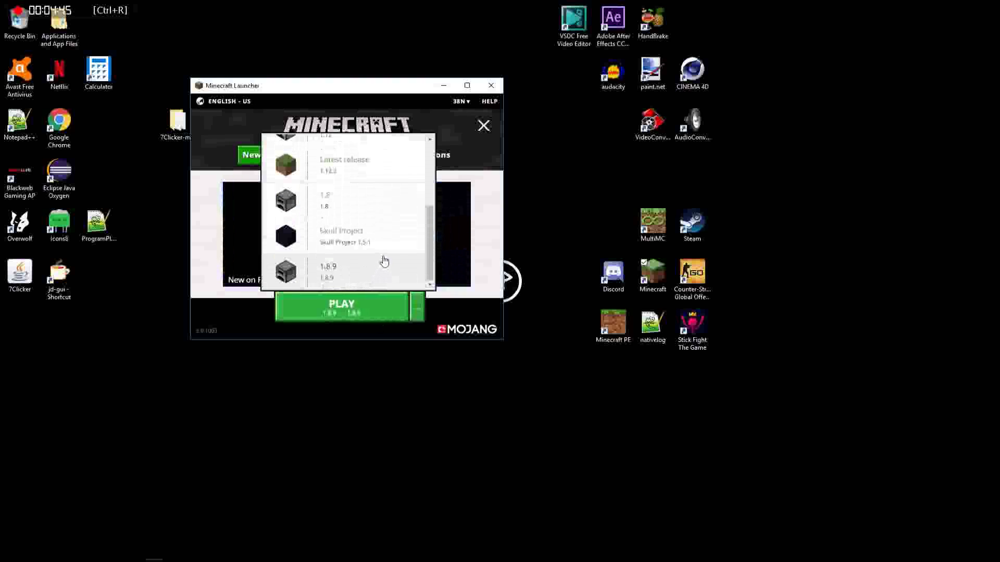
{"action": "scroll", "coordinate": [384, 260], "scroll_direction": "up", "scroll_amount": 5}
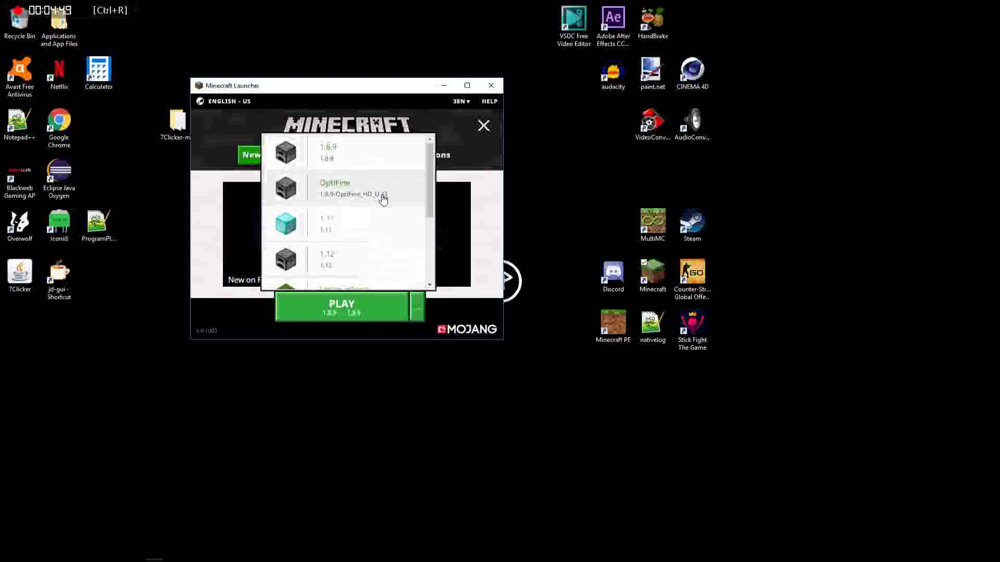
{"action": "left_click", "coordinate": [386, 193]}
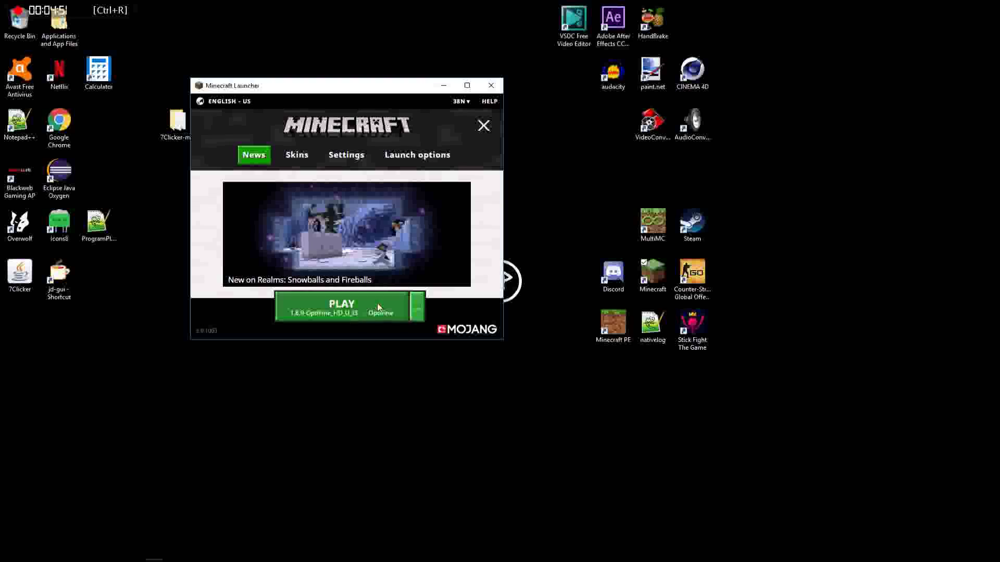
{"action": "left_click", "coordinate": [359, 307]}
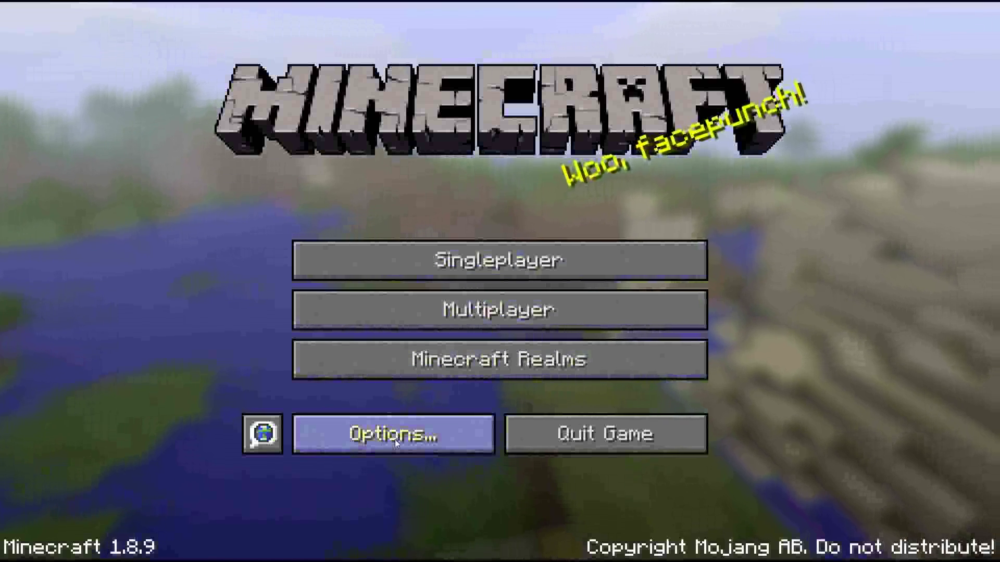
- Open the game's Video Settings and review the main options, Detail Settings and Animation Settings
{"action": "left_click", "coordinate": [394, 439]}
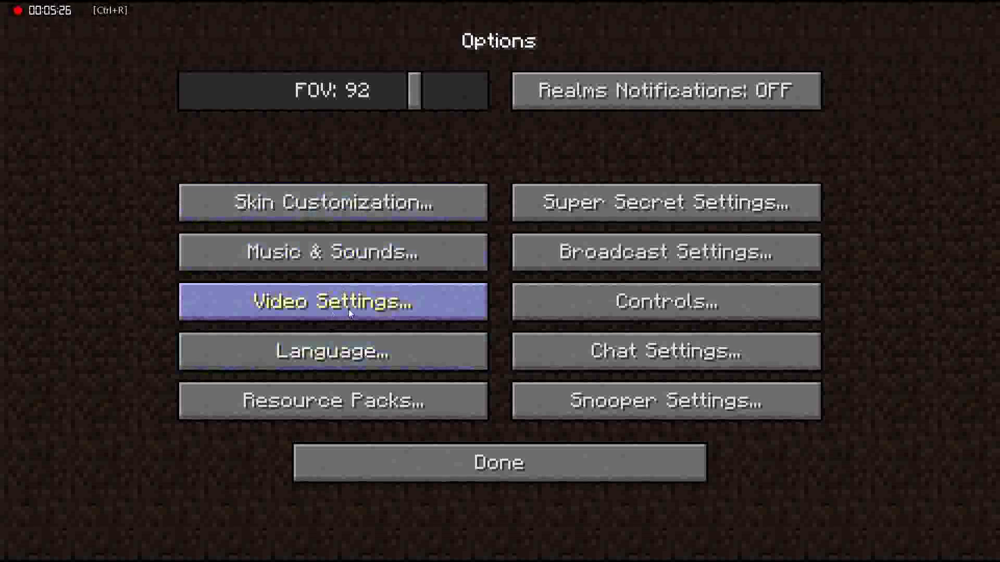
{"action": "left_click", "coordinate": [348, 309]}
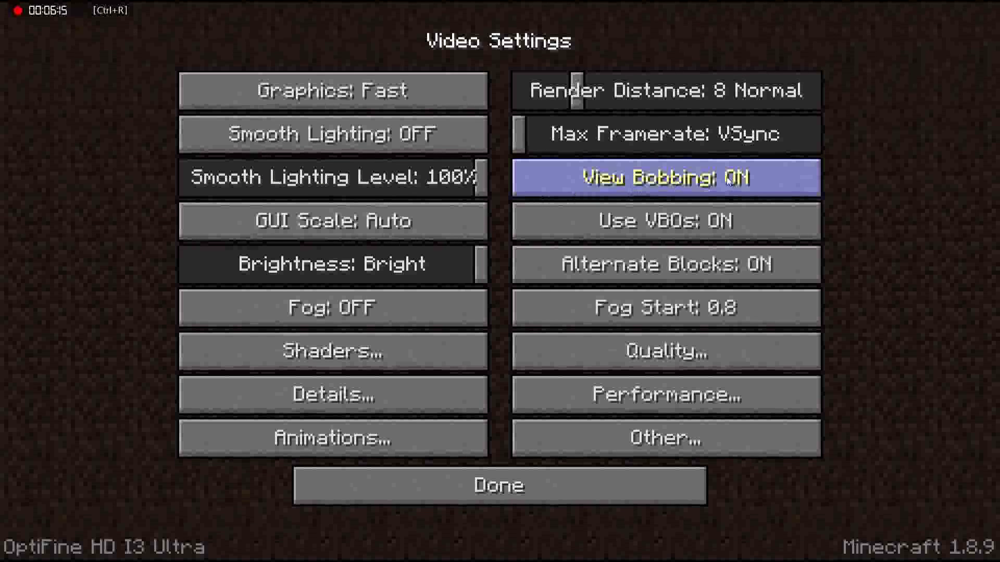
{"action": "mouse_move", "coordinate": [728, 179]}
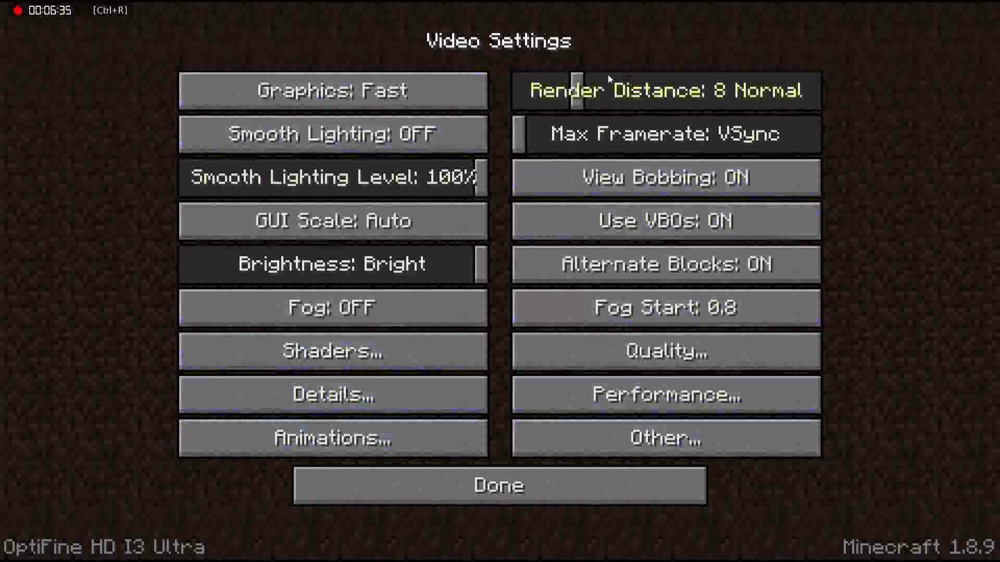
{"action": "left_click", "coordinate": [374, 393]}
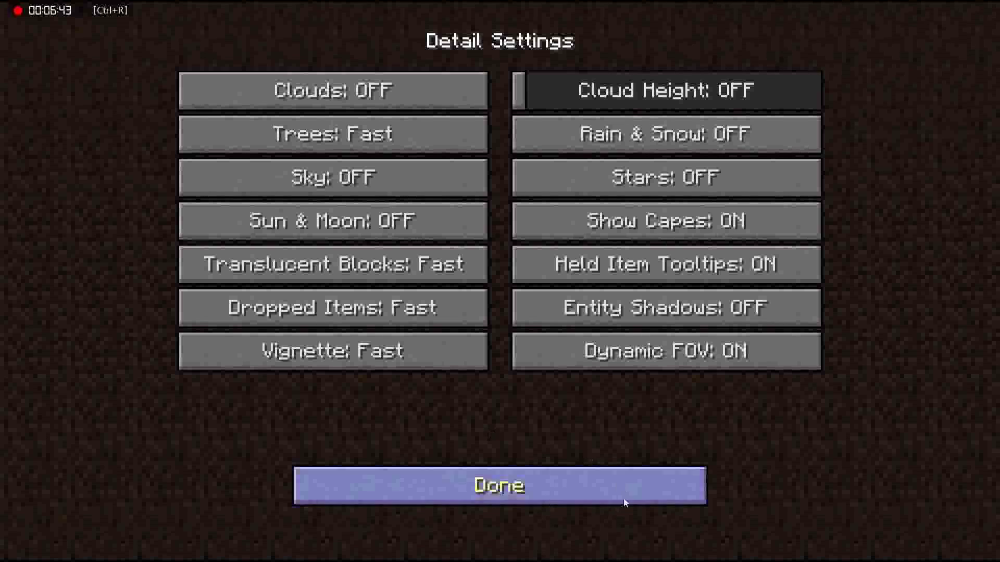
{"action": "left_click", "coordinate": [555, 495]}
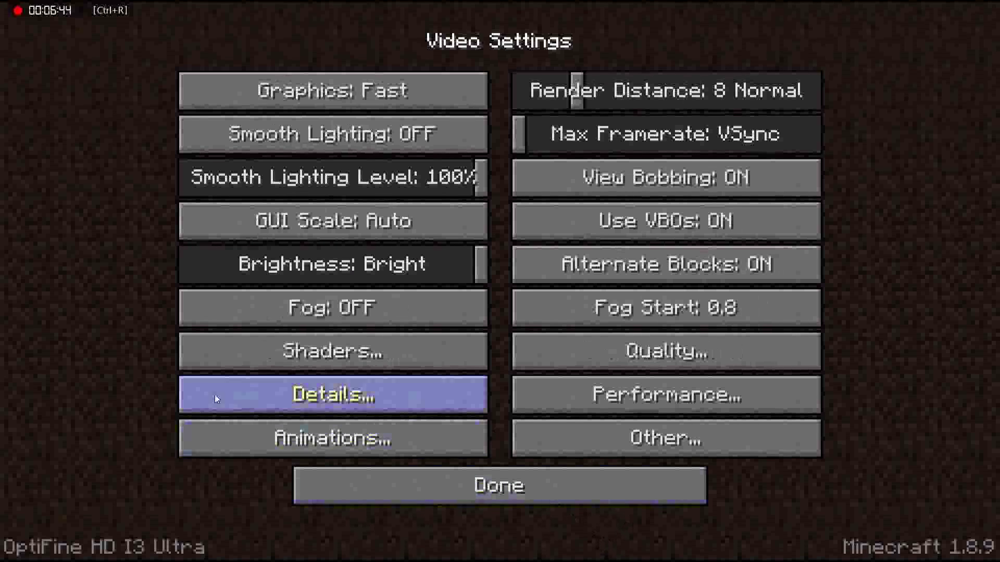
{"action": "left_click", "coordinate": [368, 439]}
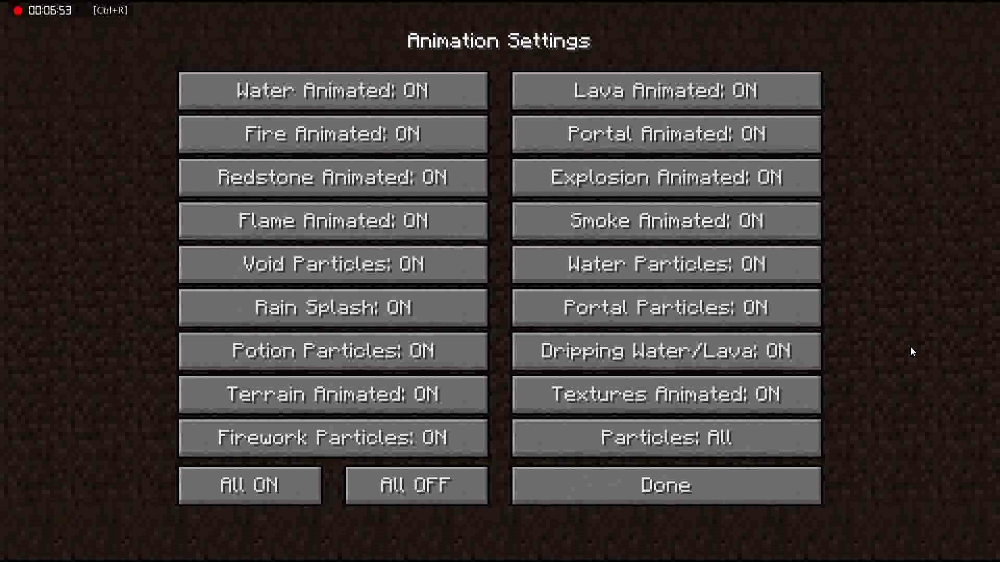
{"action": "left_click", "coordinate": [688, 498]}
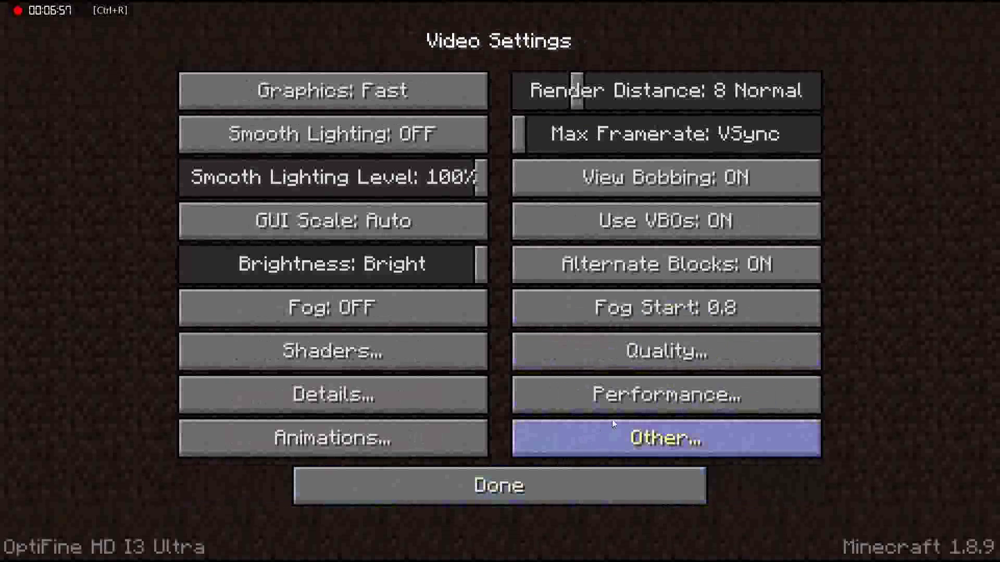
- Set Mipmap Levels to 4 in the Quality Settings and return to Video Settings
{"action": "left_click", "coordinate": [713, 354]}
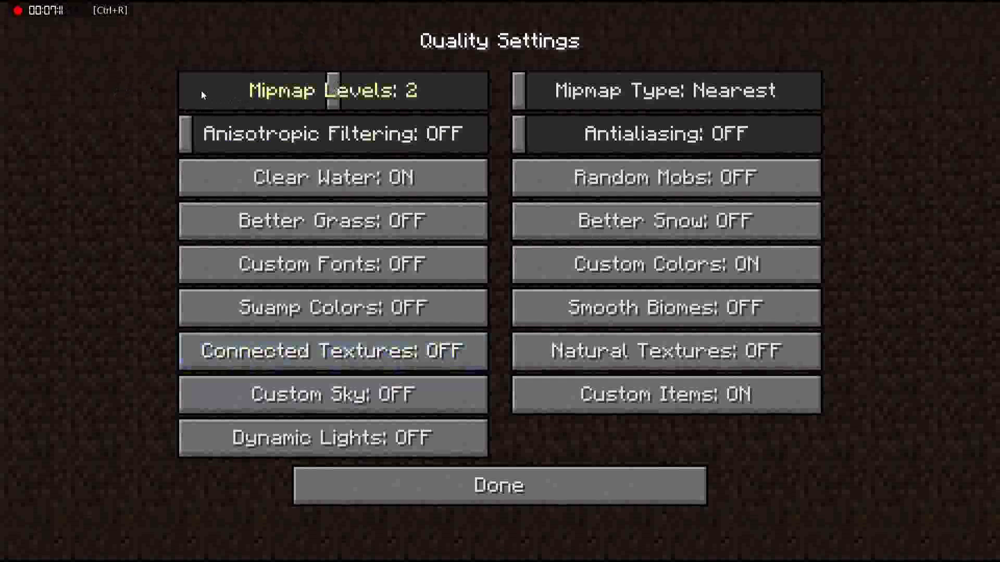
{"action": "mouse_move", "coordinate": [201, 92]}
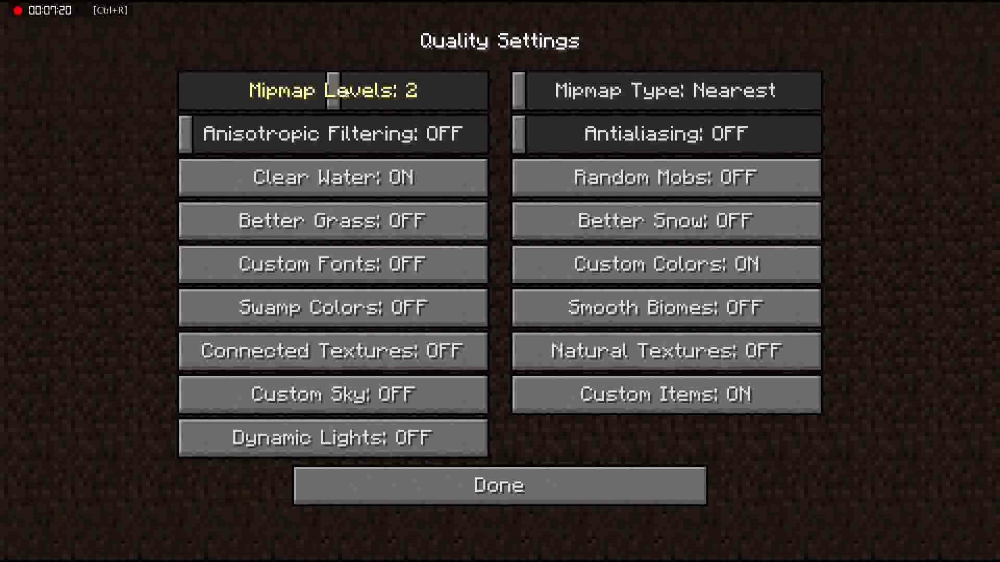
{"action": "left_click", "coordinate": [483, 102]}
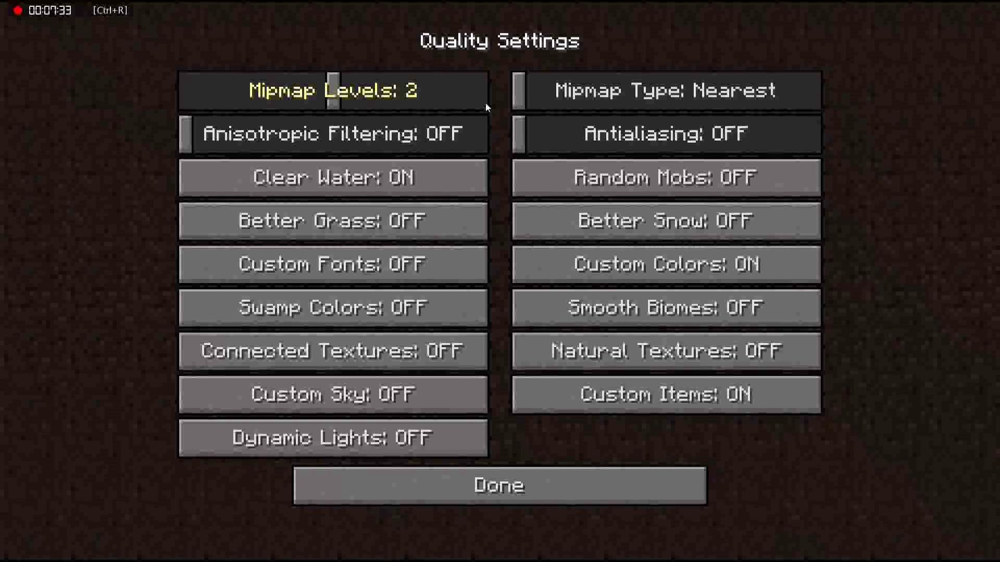
{"action": "mouse_move", "coordinate": [486, 103]}
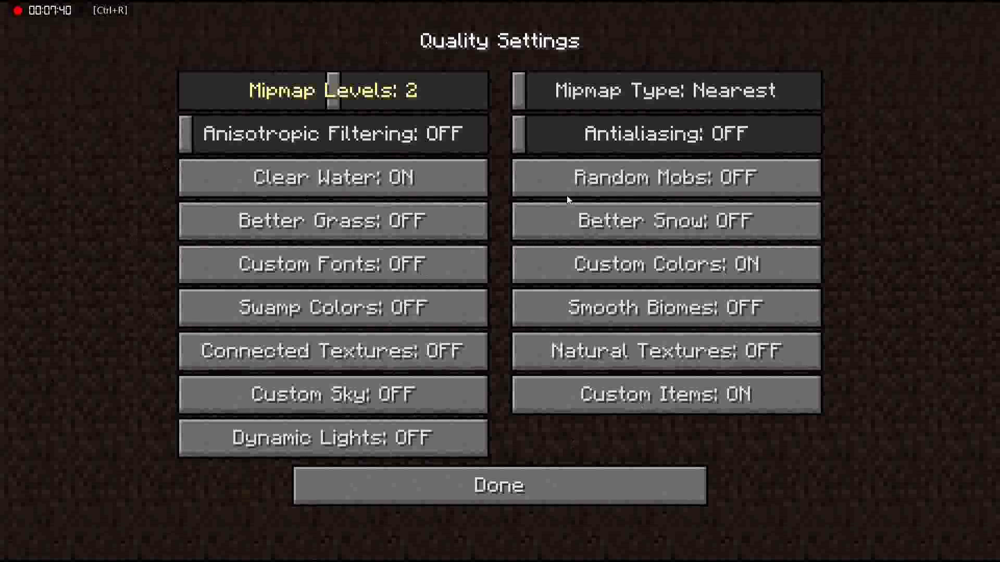
{"action": "key", "text": "Right"}
{"action": "key", "text": "Right"}
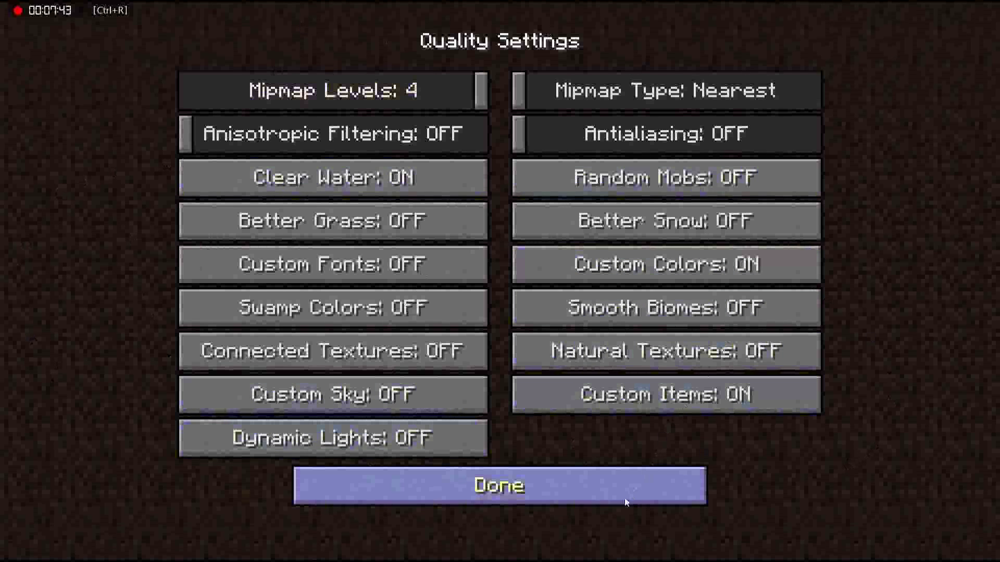
{"action": "left_click", "coordinate": [559, 494]}
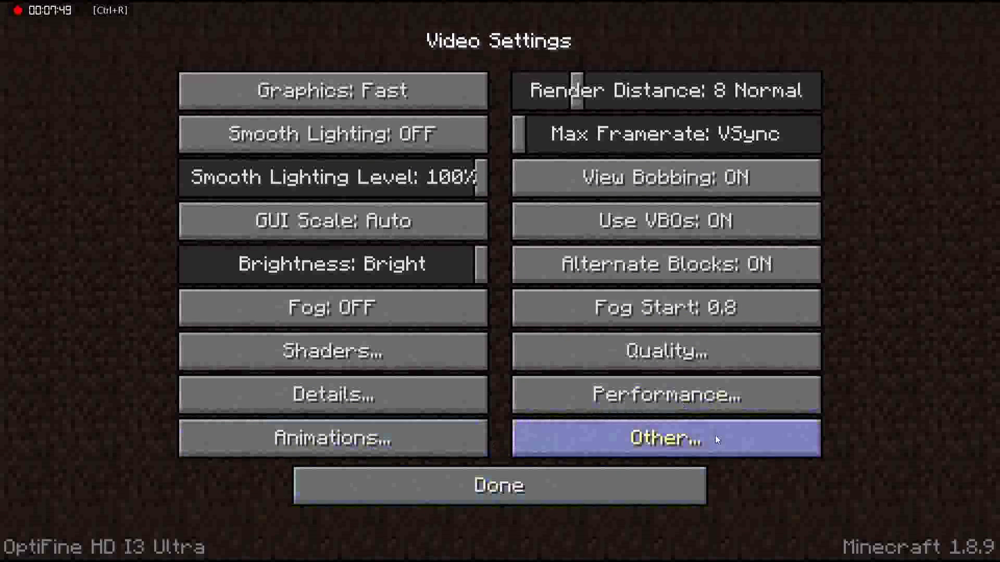
- Review the Performance Settings, including the explanation of Smooth FPS, and return to Video Settings
{"action": "left_click", "coordinate": [707, 397]}
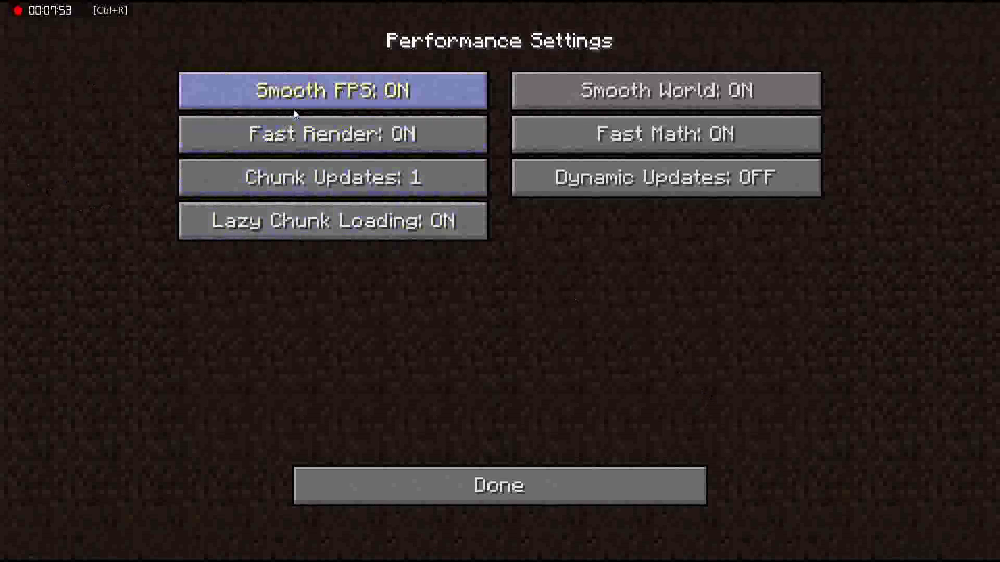
{"action": "mouse_move", "coordinate": [300, 111]}
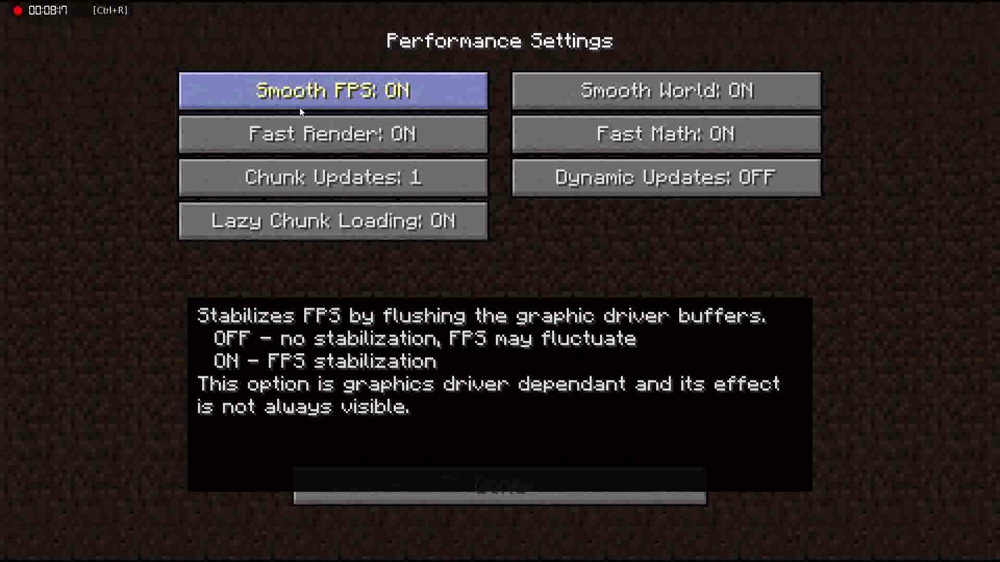
{"action": "mouse_move", "coordinate": [314, 148]}
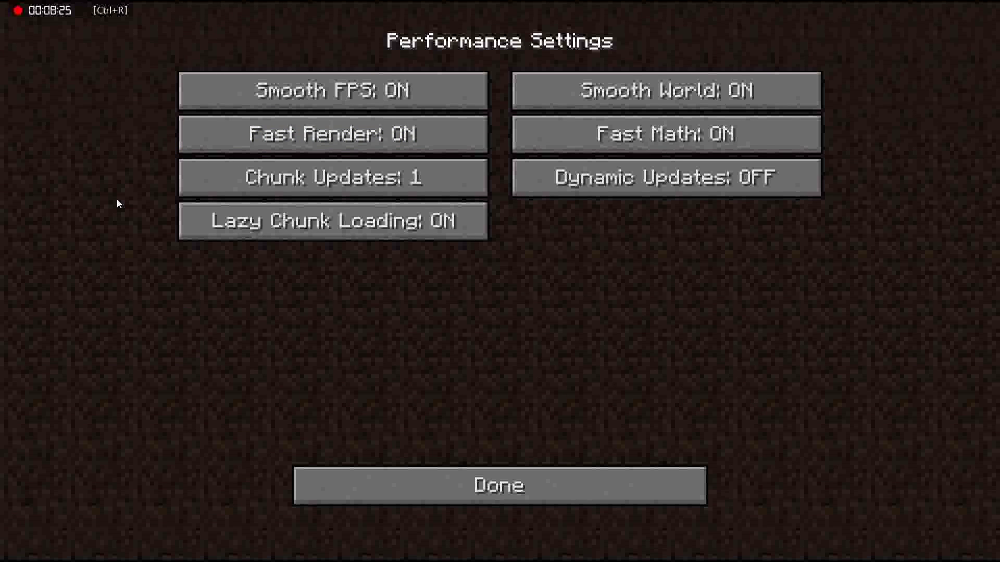
{"action": "left_click", "coordinate": [556, 487]}
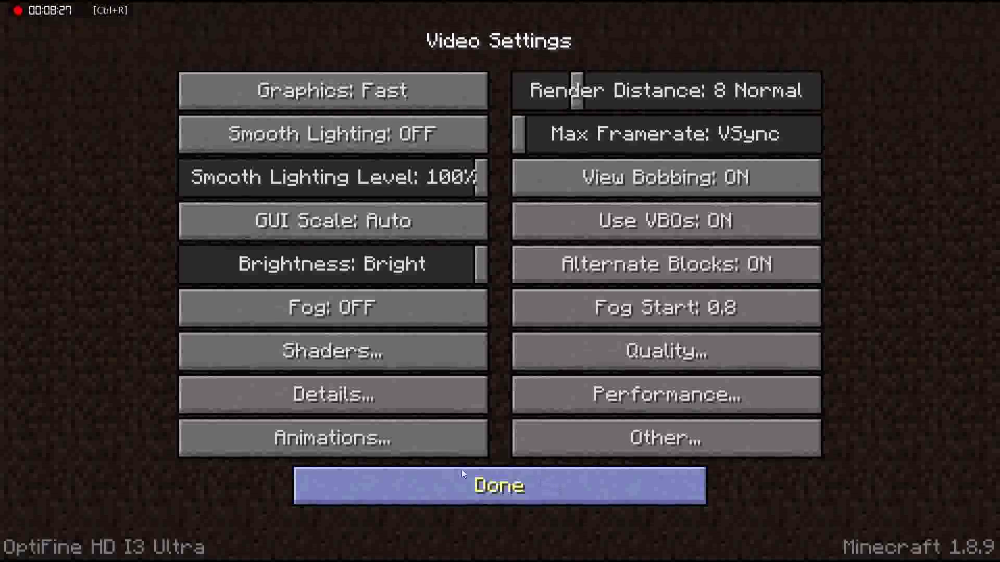
- Open the Other Settings page of the video options
{"action": "left_click", "coordinate": [734, 439]}
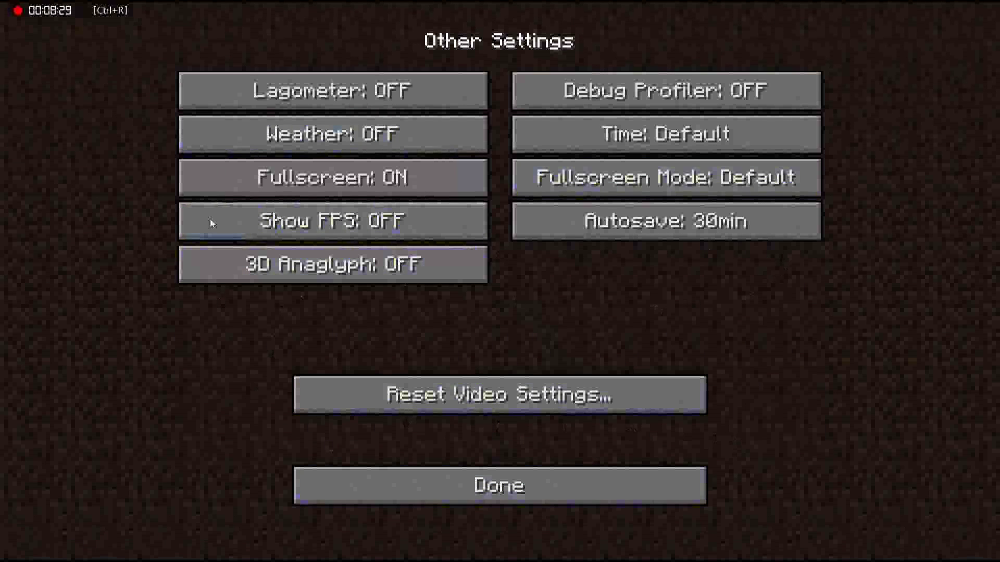